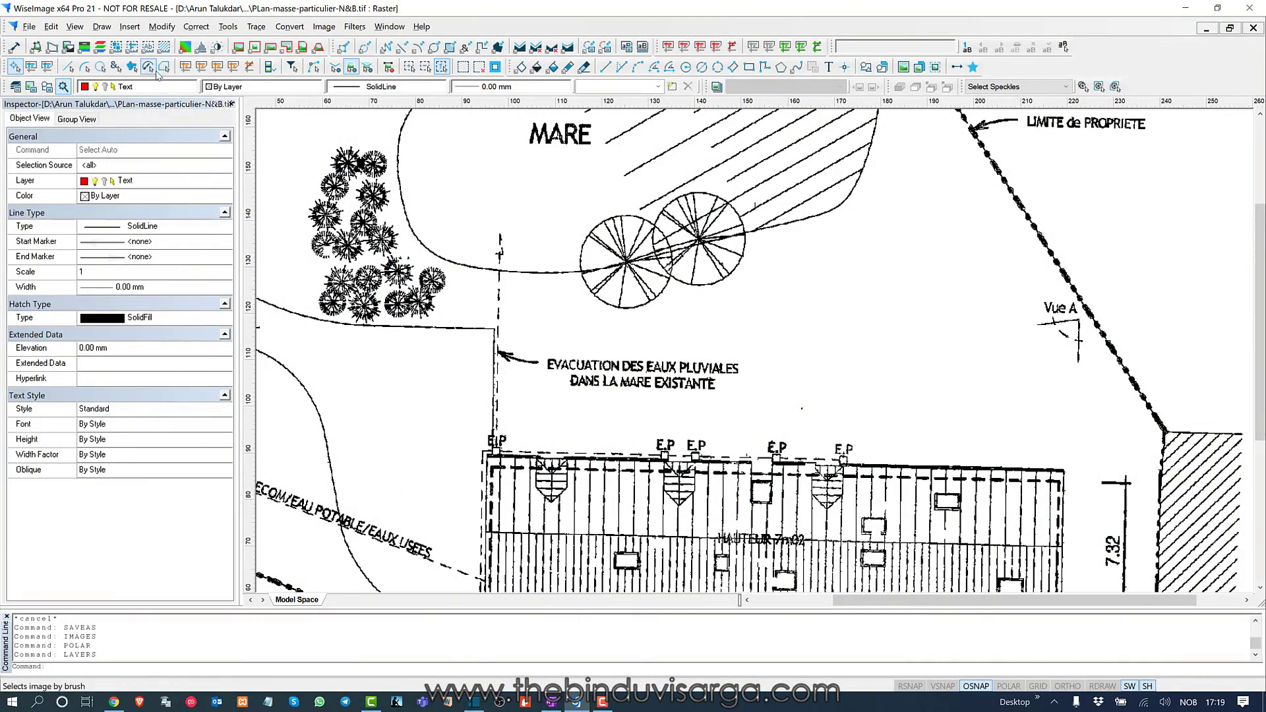
Review the red Text layer's settings in the drawing's layer list.
{"action": "left_click", "coordinate": [14, 86]}
{"action": "left_click", "coordinate": [476, 325]}
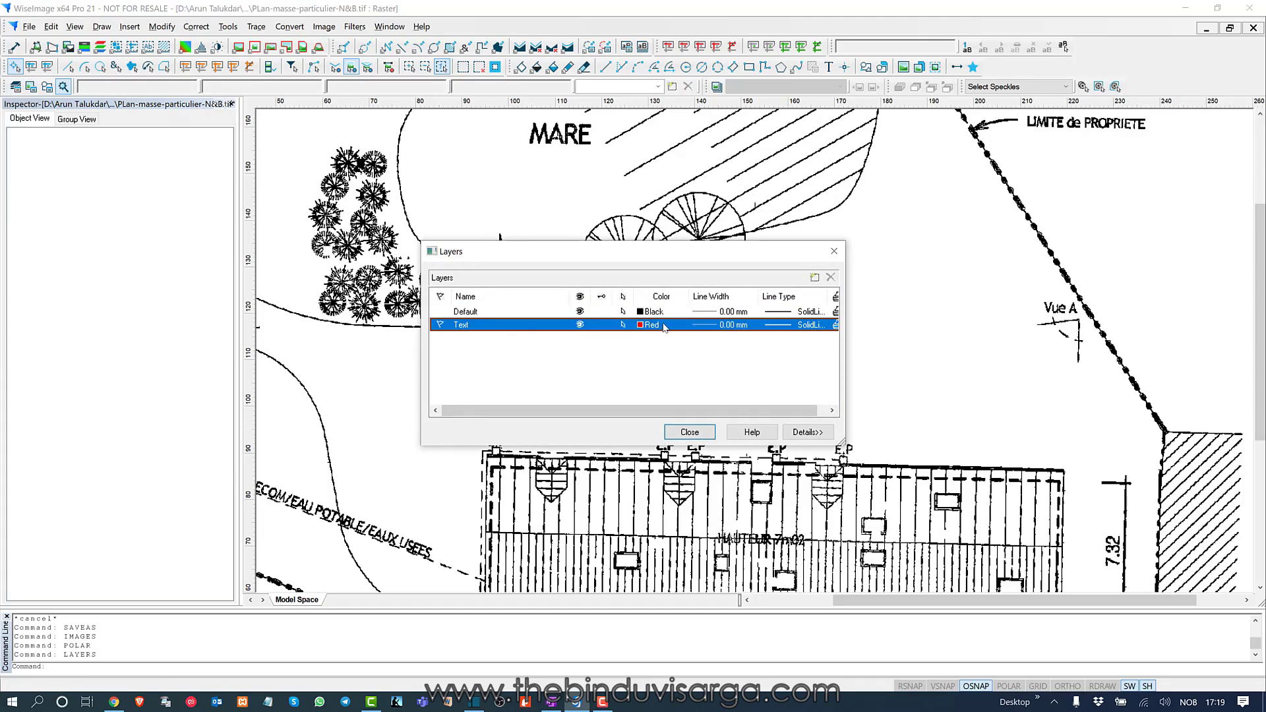
{"action": "left_click", "coordinate": [690, 432]}
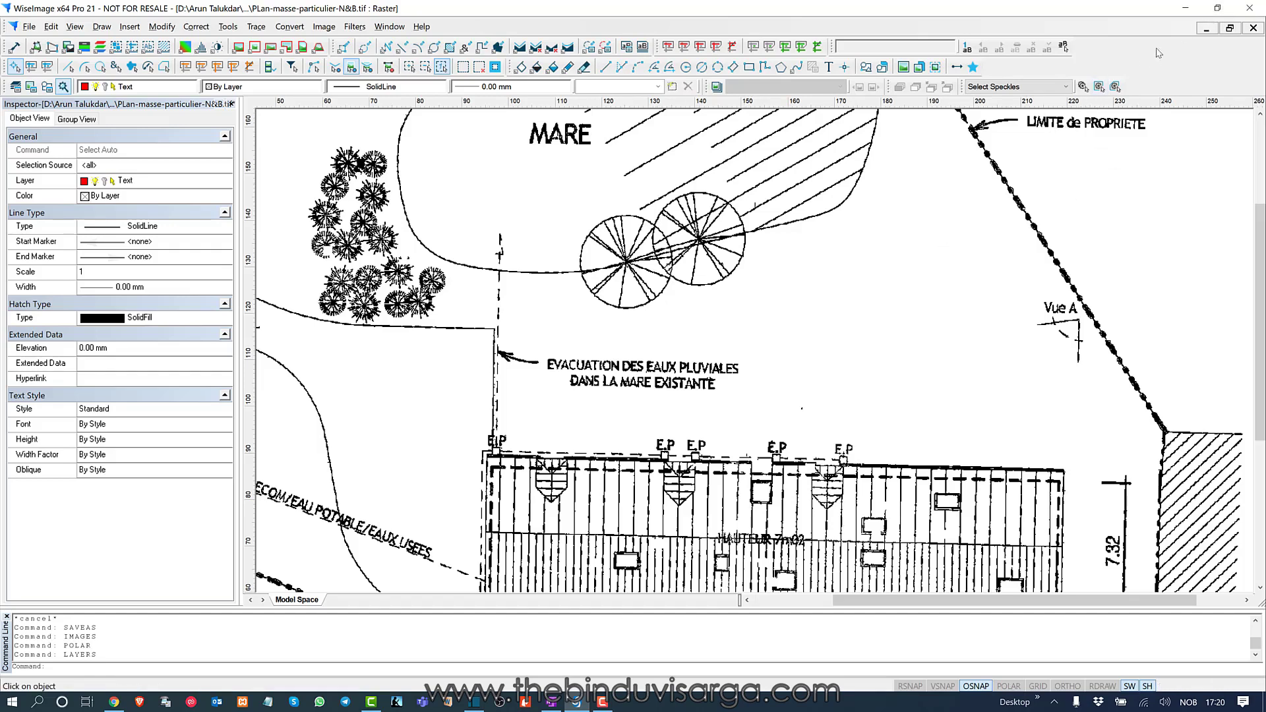
Arrange the WiseImage and OneNote windows side by side, with the drawing's blank area above the building in view.
{"action": "left_click", "coordinate": [1216, 10]}
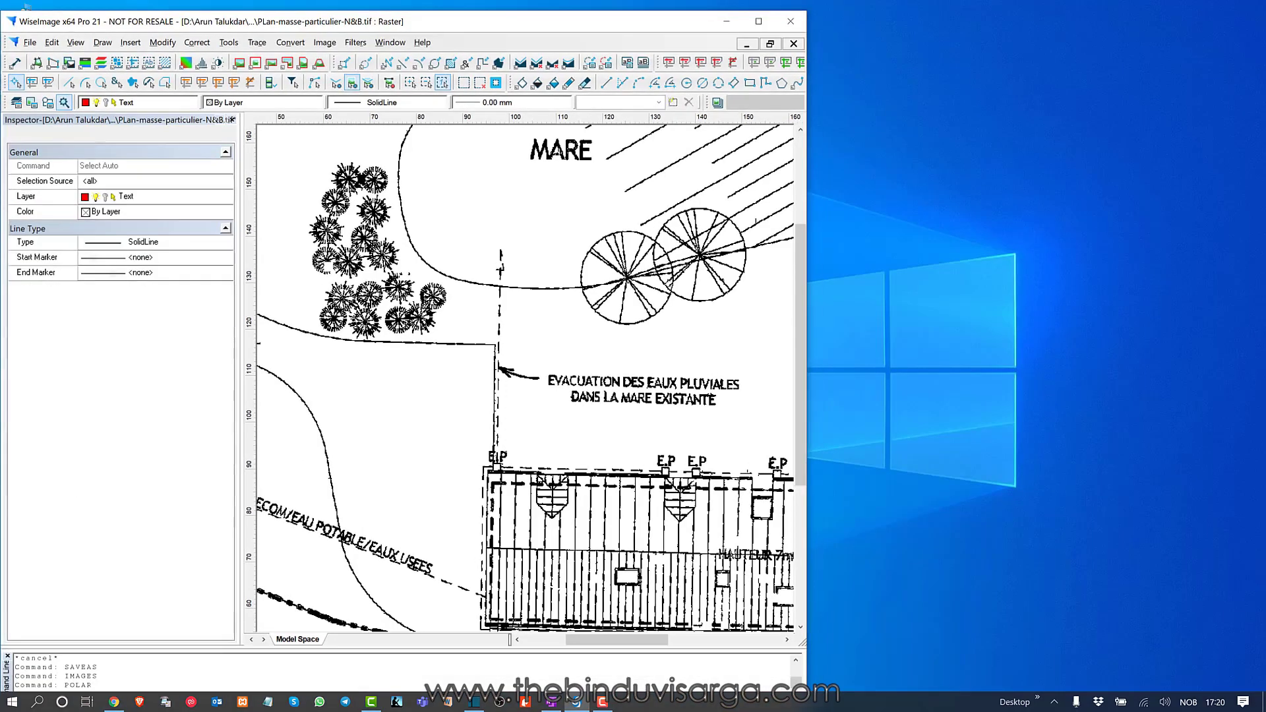
{"action": "left_click", "coordinate": [548, 703]}
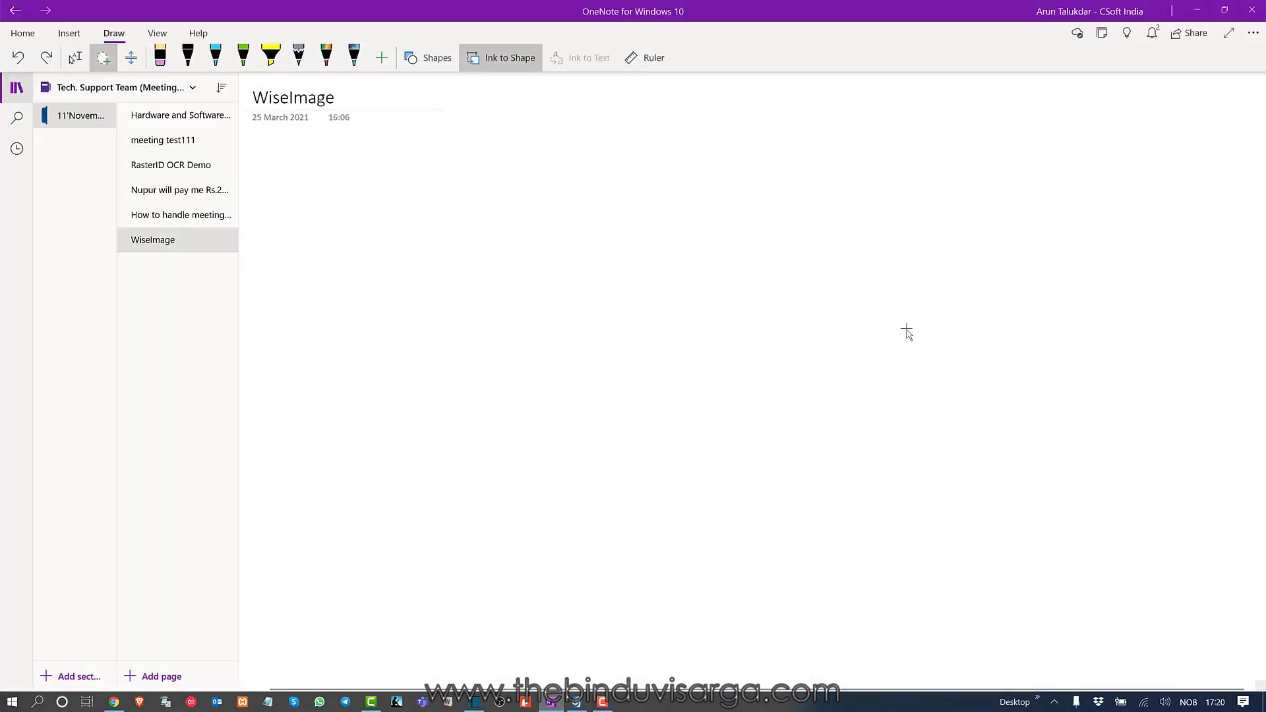
{"action": "left_click", "coordinate": [1226, 12]}
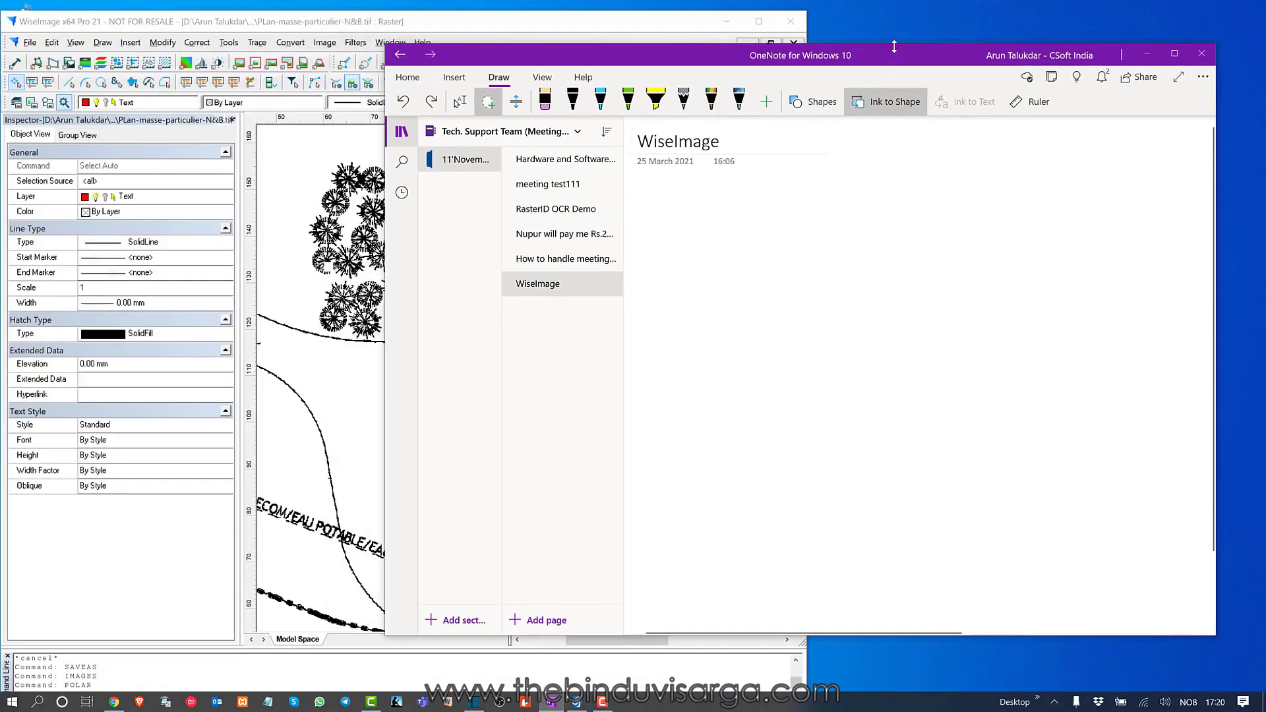
{"action": "left_click_drag", "start_coordinate": [894, 46], "coordinate": [891, 17]}
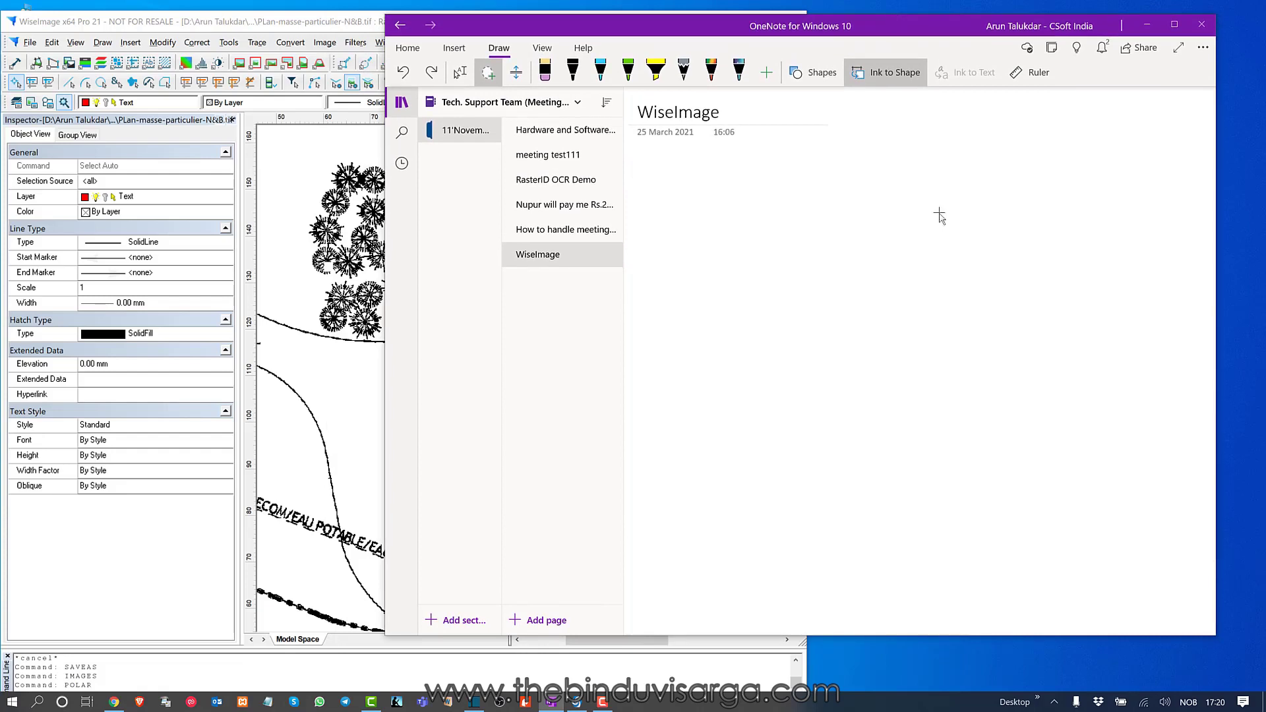
{"action": "left_click_drag", "start_coordinate": [981, 635], "coordinate": [986, 693]}
{"action": "left_click_drag", "start_coordinate": [833, 13], "coordinate": [903, 14]}
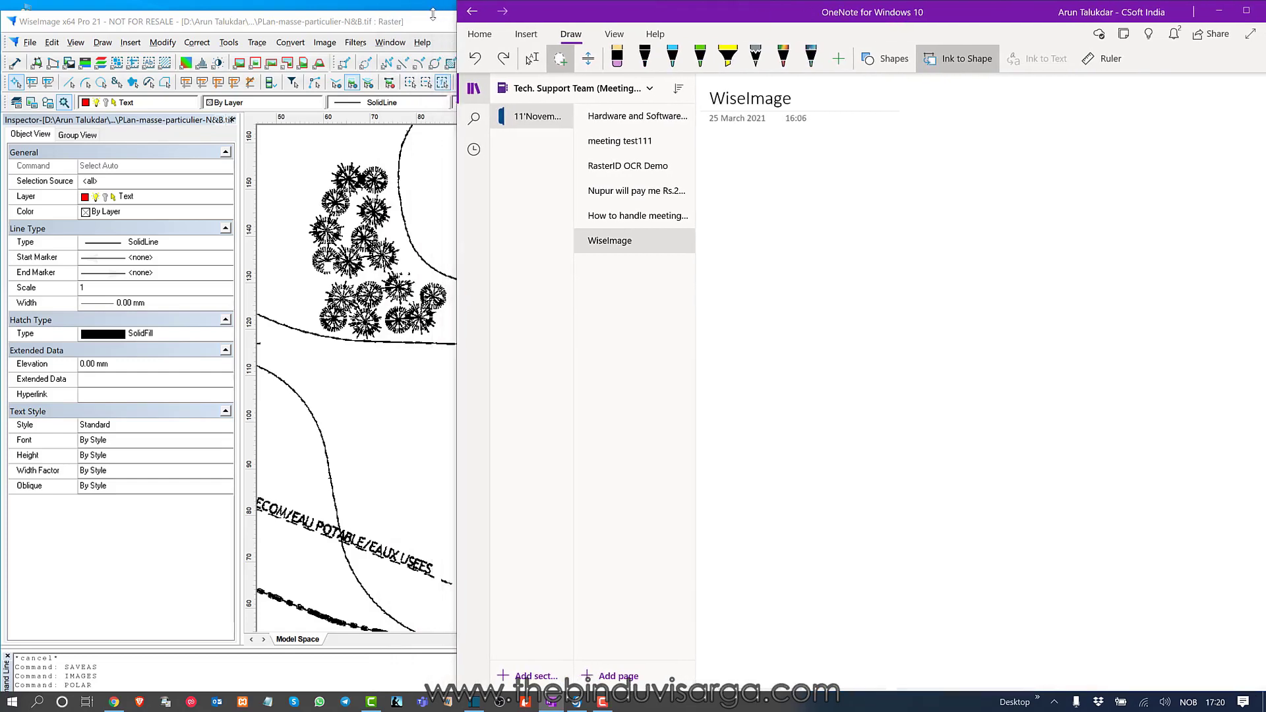
{"action": "left_click_drag", "start_coordinate": [433, 14], "coordinate": [432, 0]}
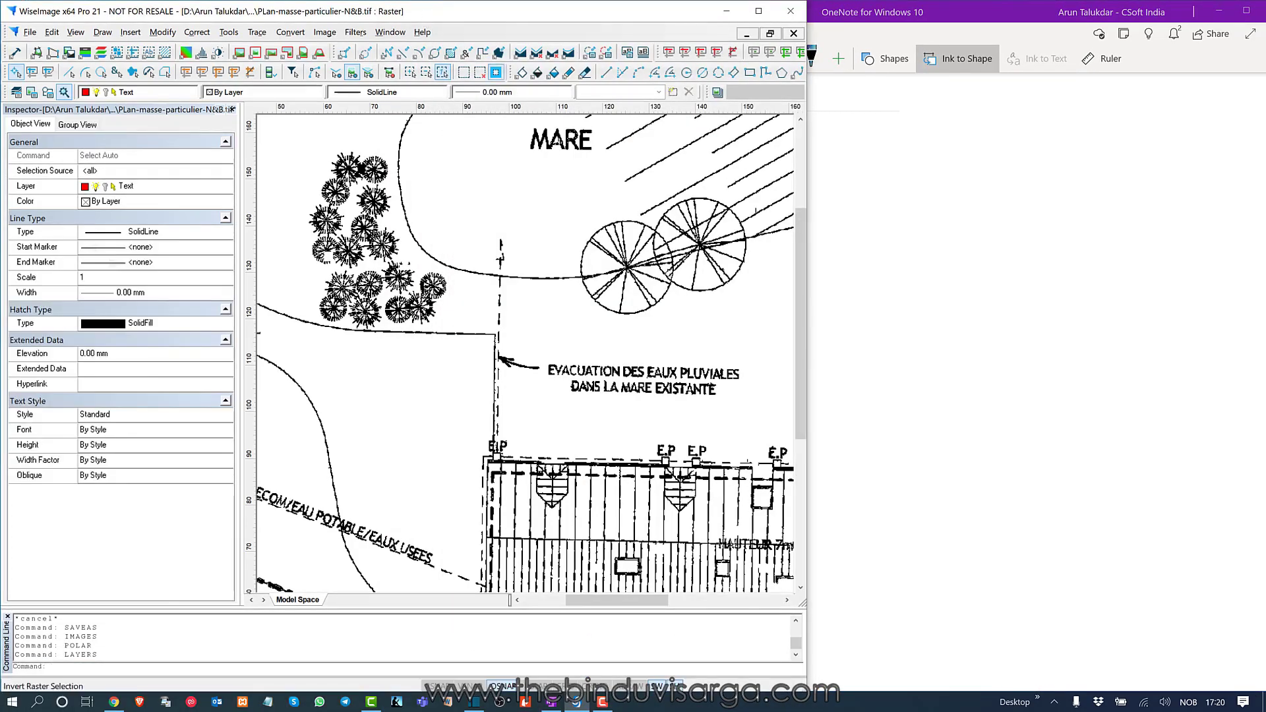
{"action": "middle_click_drag", "start_coordinate": [616, 360], "coordinate": [412, 336]}
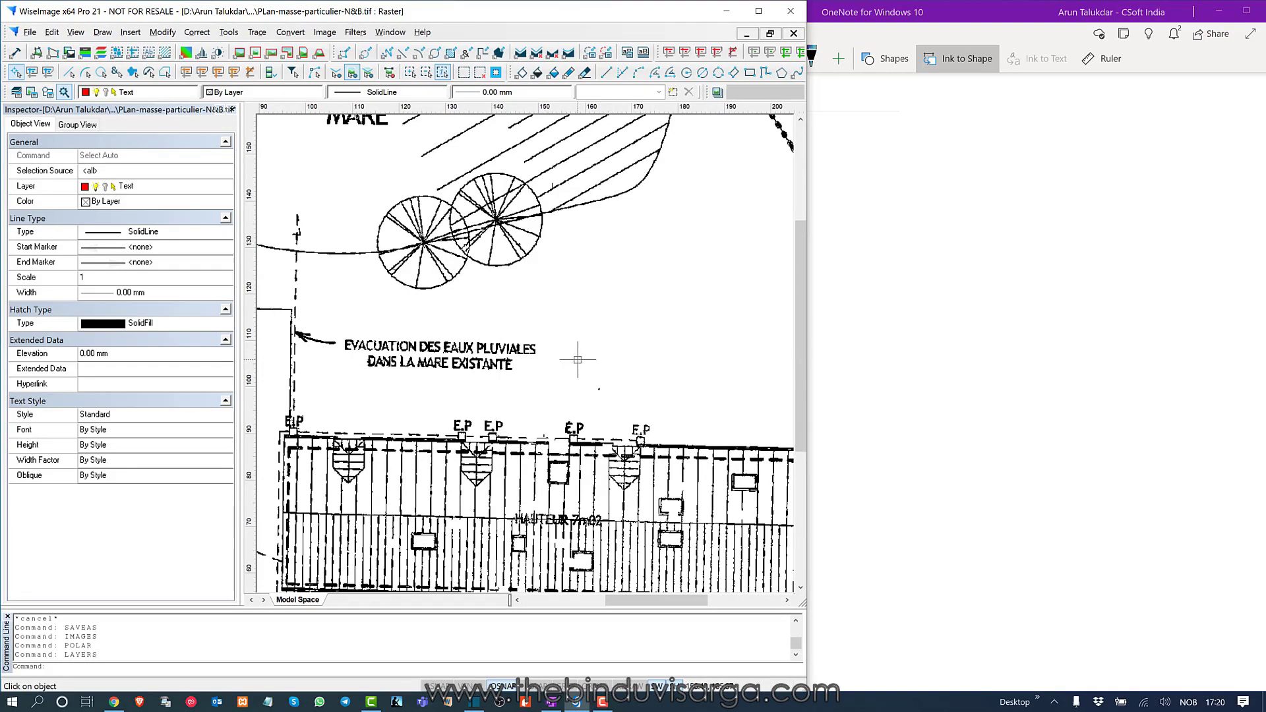
{"action": "middle_click_drag", "start_coordinate": [614, 343], "coordinate": [549, 327]}
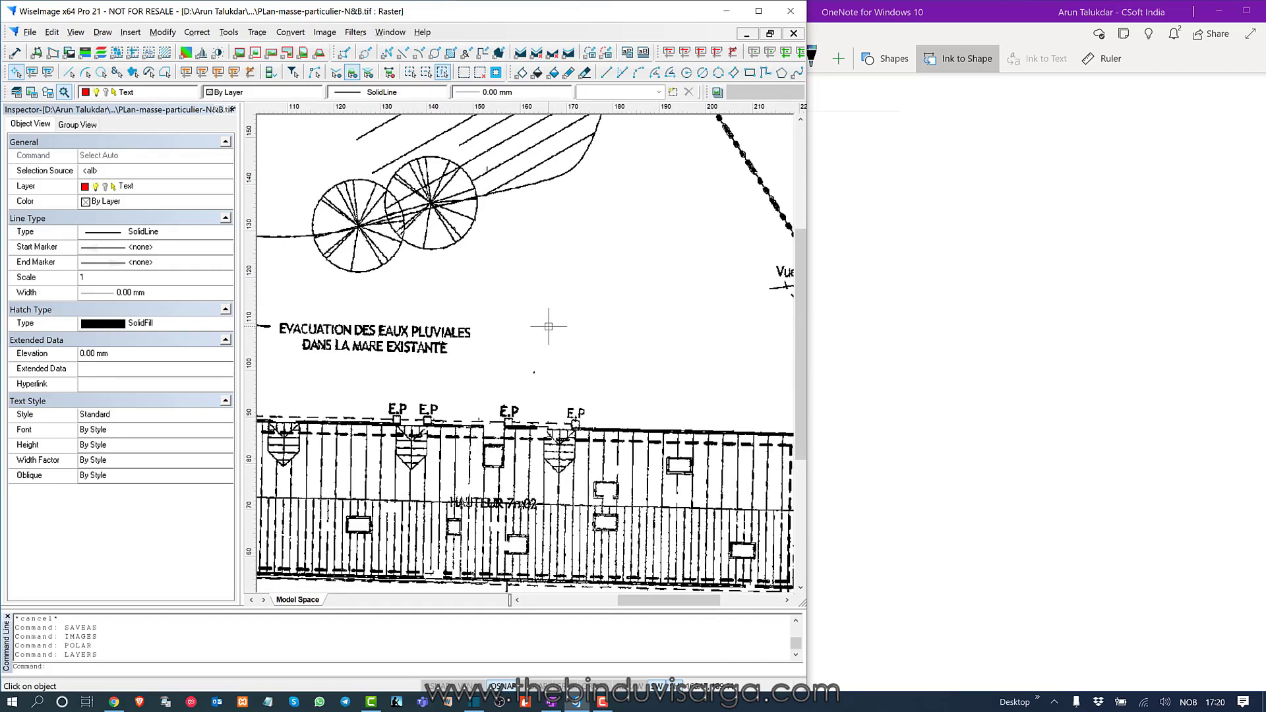
In OneNote, write "Text for WiseImage" on the WiseImage page and copy that text.
{"action": "left_click", "coordinate": [995, 302]}
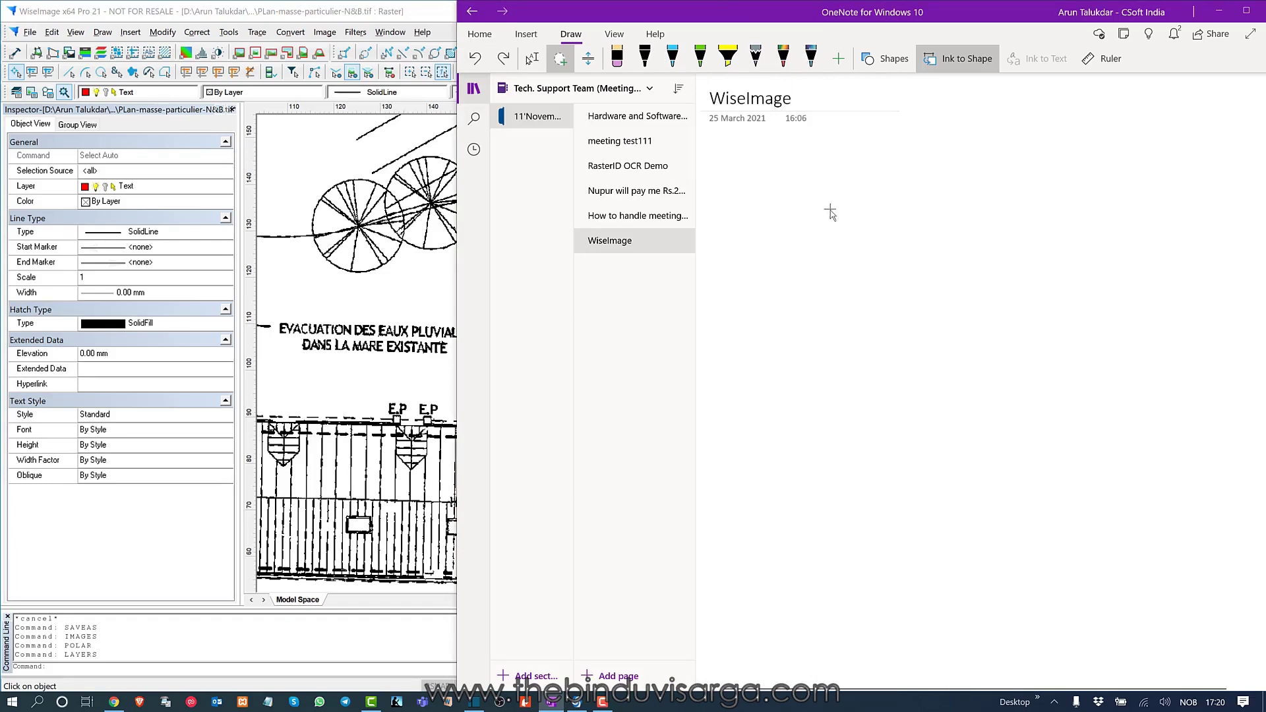
{"action": "left_click", "coordinate": [532, 58]}
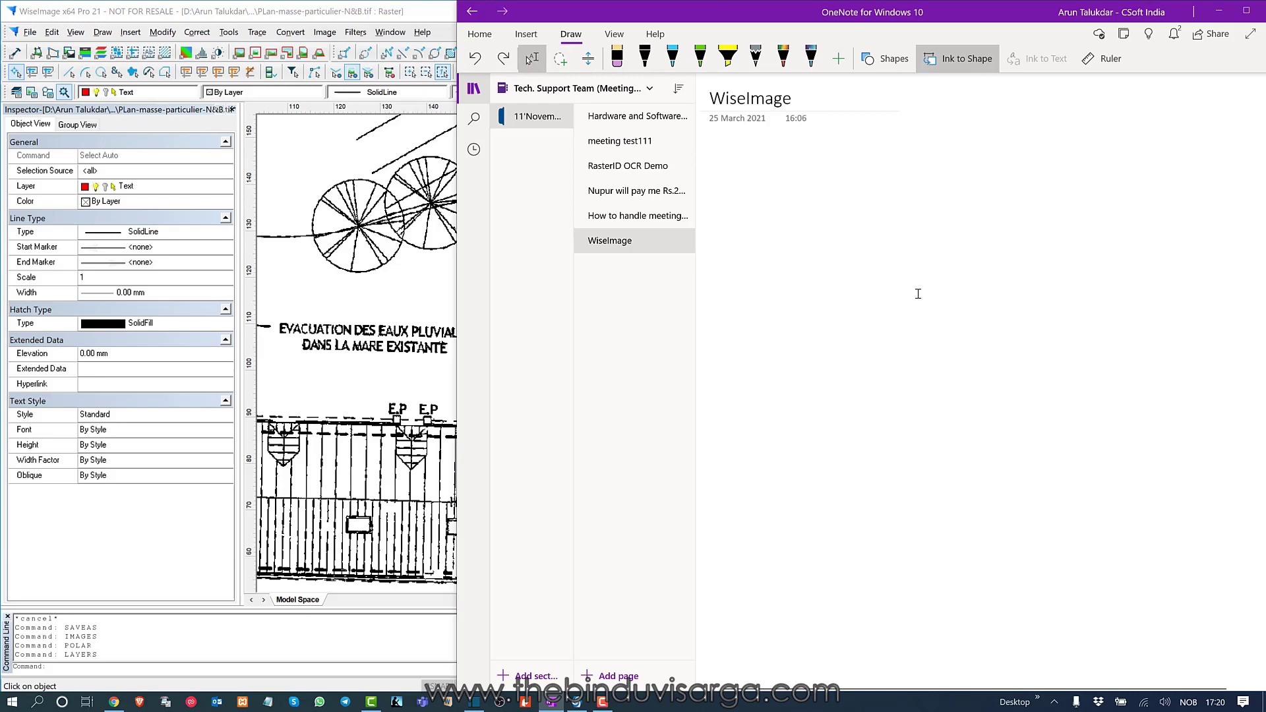
{"action": "type", "text": "Text "}
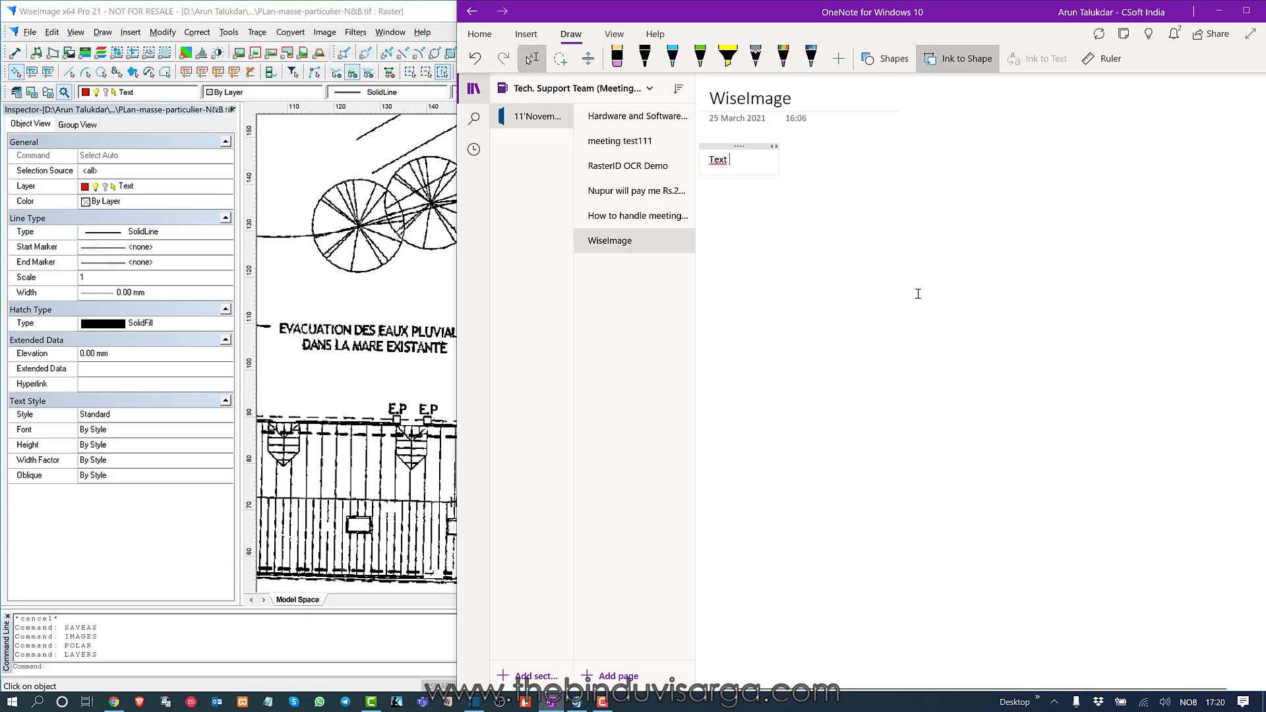
{"action": "type", "text": "for W"}
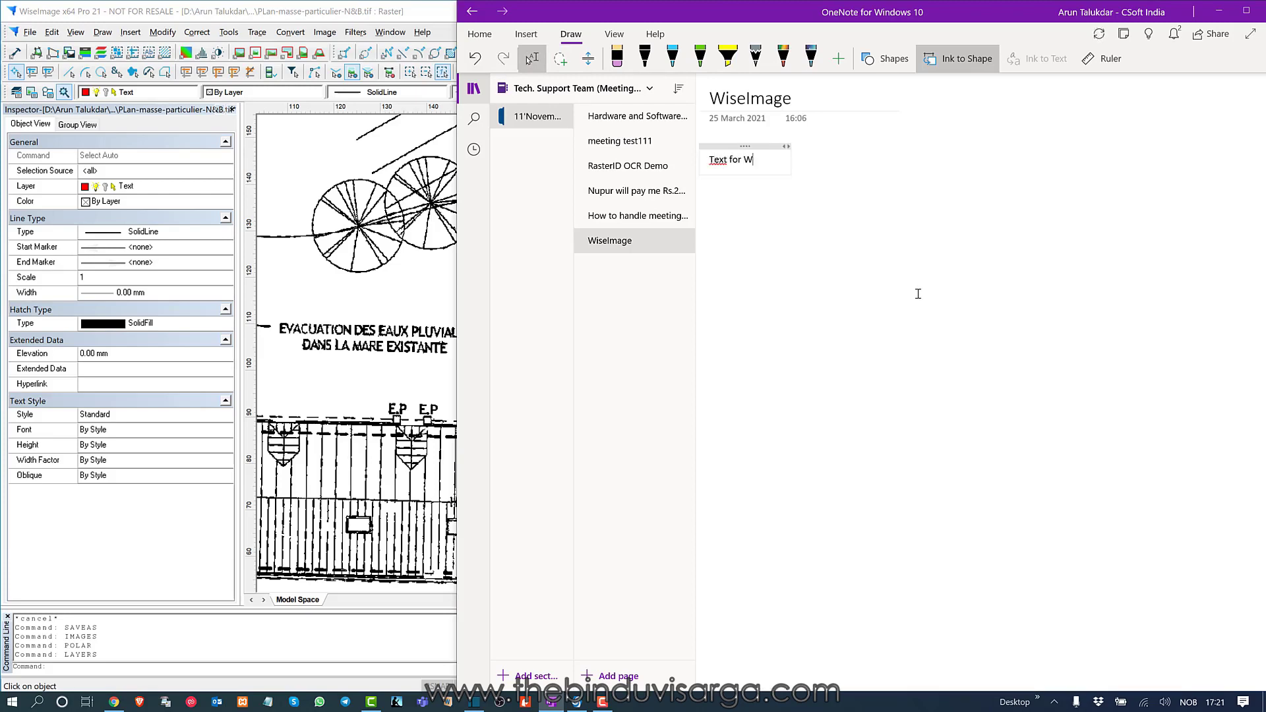
{"action": "type", "text": "iseImage"}
{"action": "key", "text": "ctrl+a"}
{"action": "key", "text": "ctrl+c"}
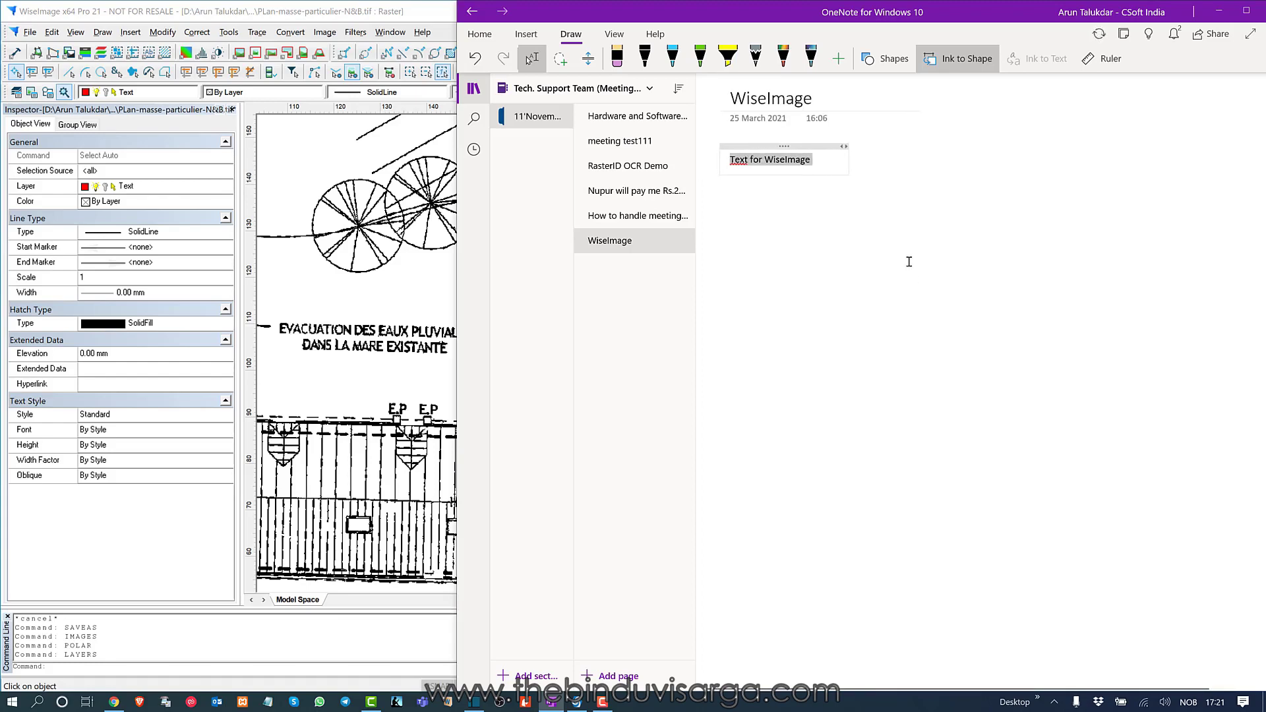
{"action": "left_click", "coordinate": [909, 262]}
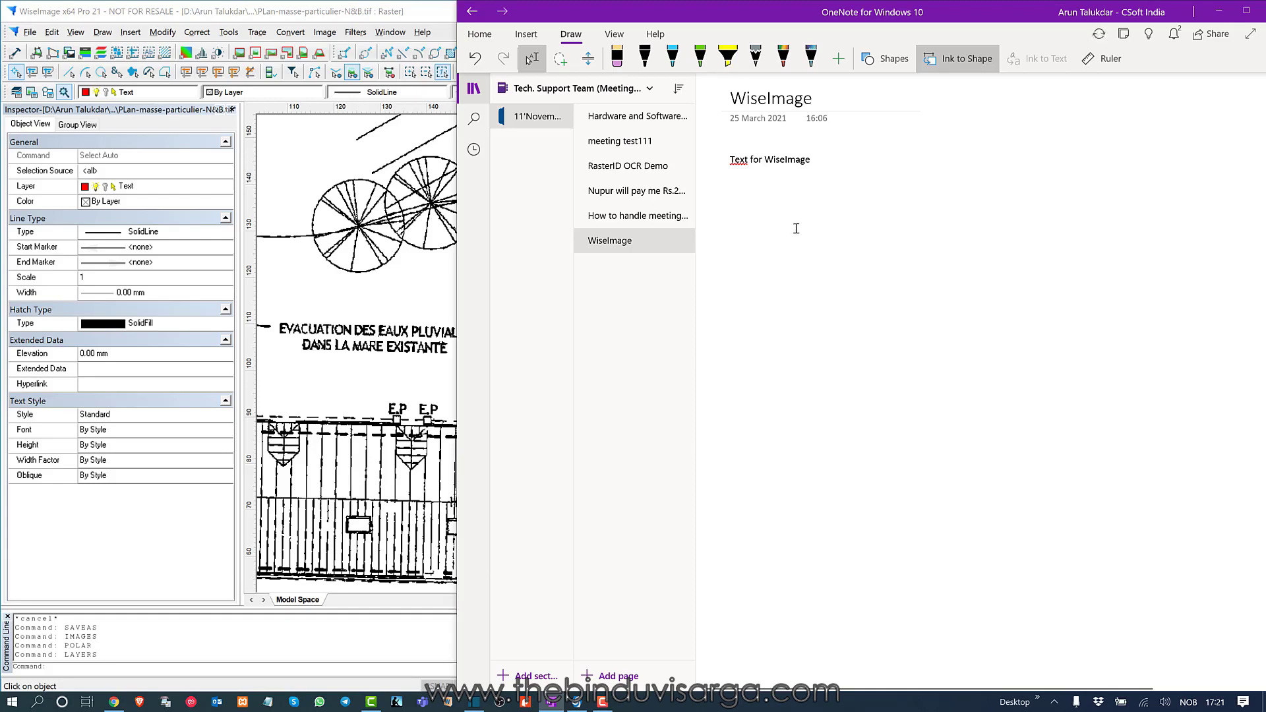
In WiseImage, paste the copied "Text for WiseImage" as multiline text in the blank area between the trees and the building.
{"action": "left_click", "coordinate": [363, 15]}
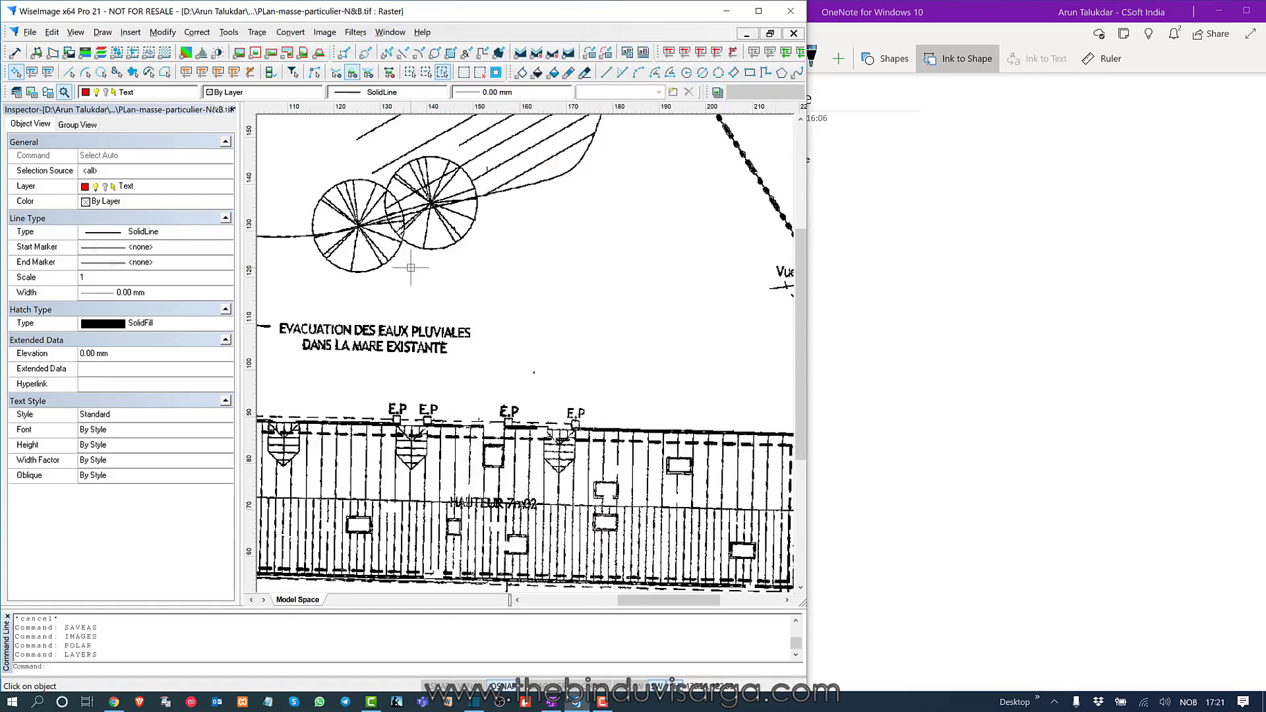
{"action": "left_click", "coordinate": [102, 32]}
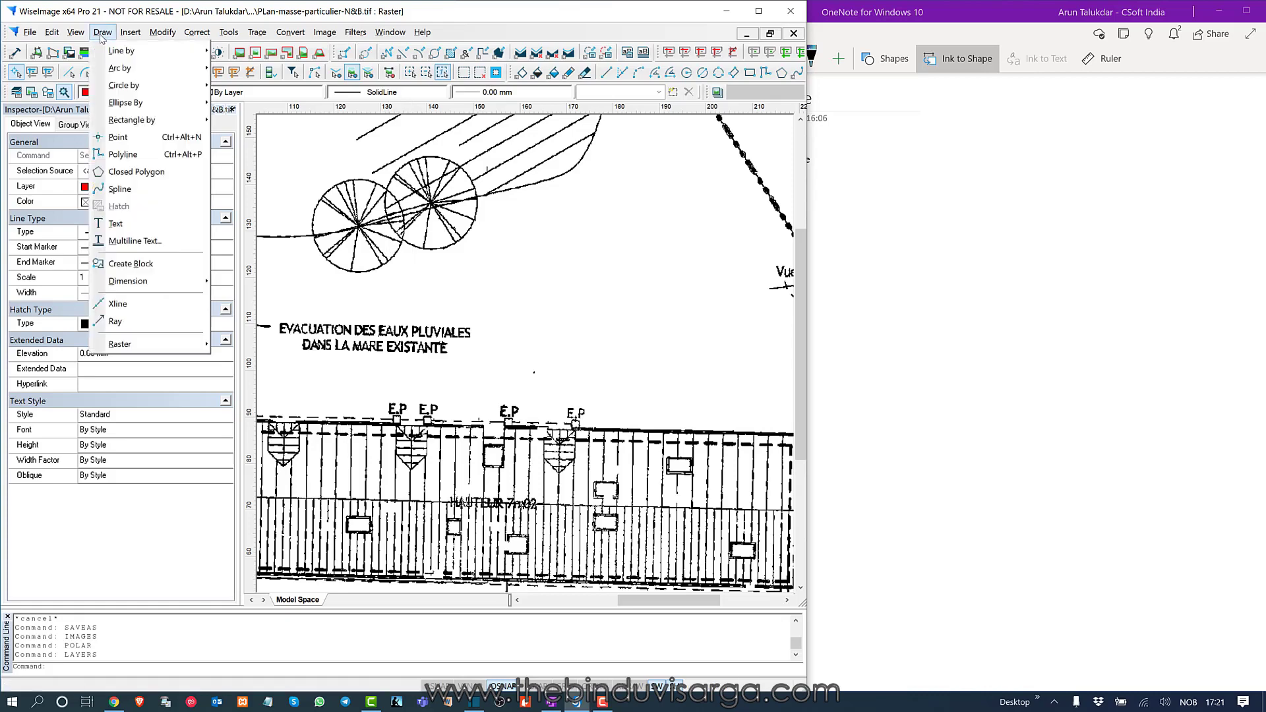
{"action": "left_click", "coordinate": [134, 241]}
{"action": "left_click", "coordinate": [503, 276]}
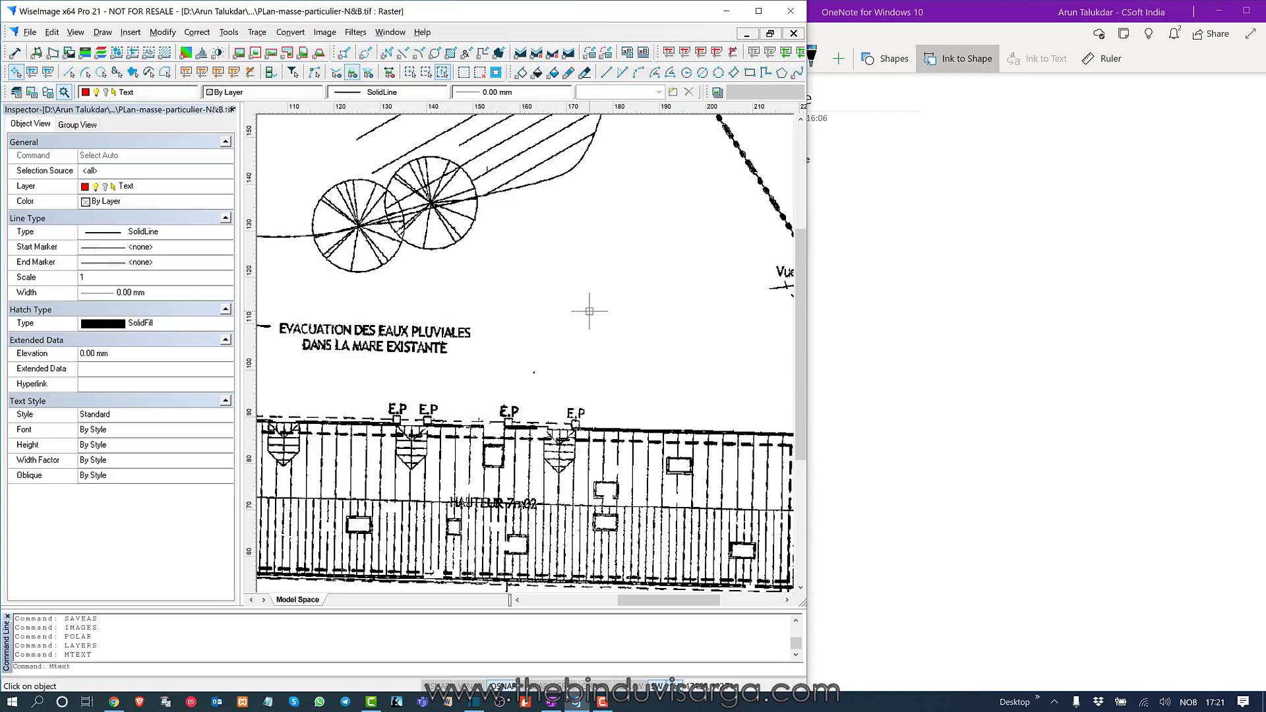
{"action": "left_click", "coordinate": [589, 310]}
{"action": "key", "text": "ctrl+v"}
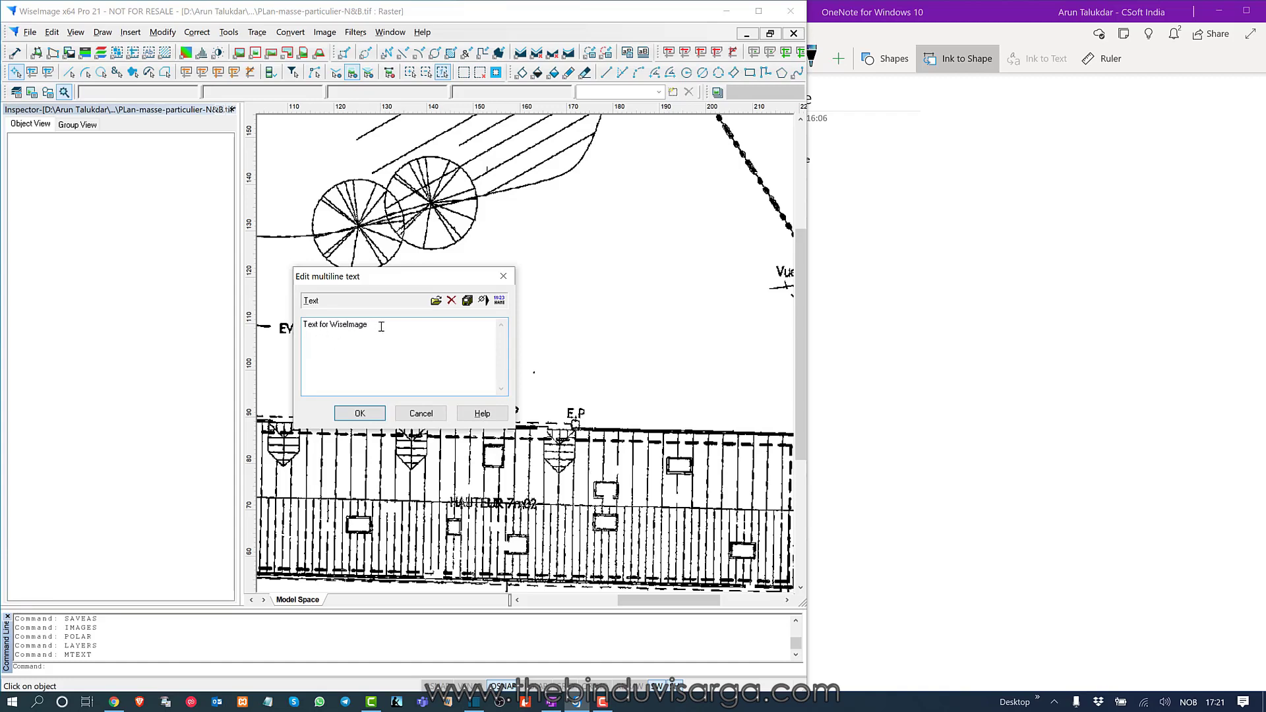
{"action": "left_click", "coordinate": [360, 412]}
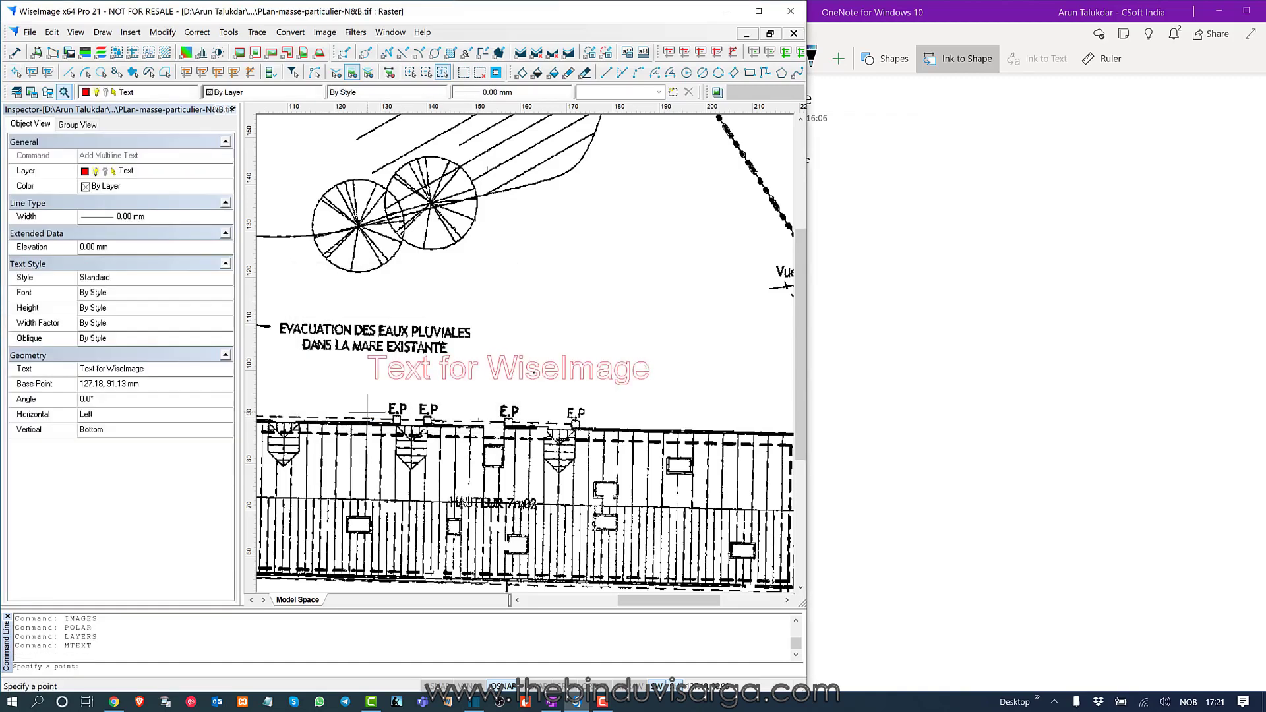
{"action": "left_click", "coordinate": [439, 320]}
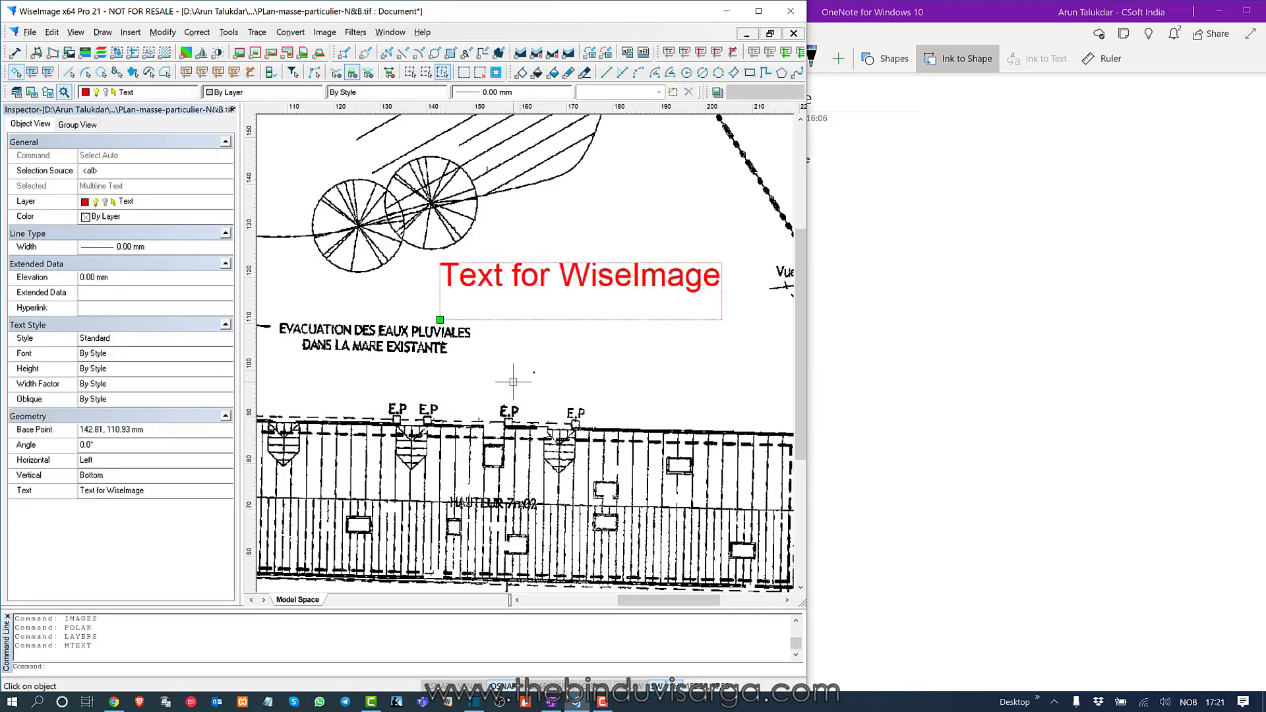
Merge the selected "Text for WiseImage" object into the raster image.
{"action": "scroll", "coordinate": [511, 346], "scroll_direction": "down", "scroll_amount": 3}
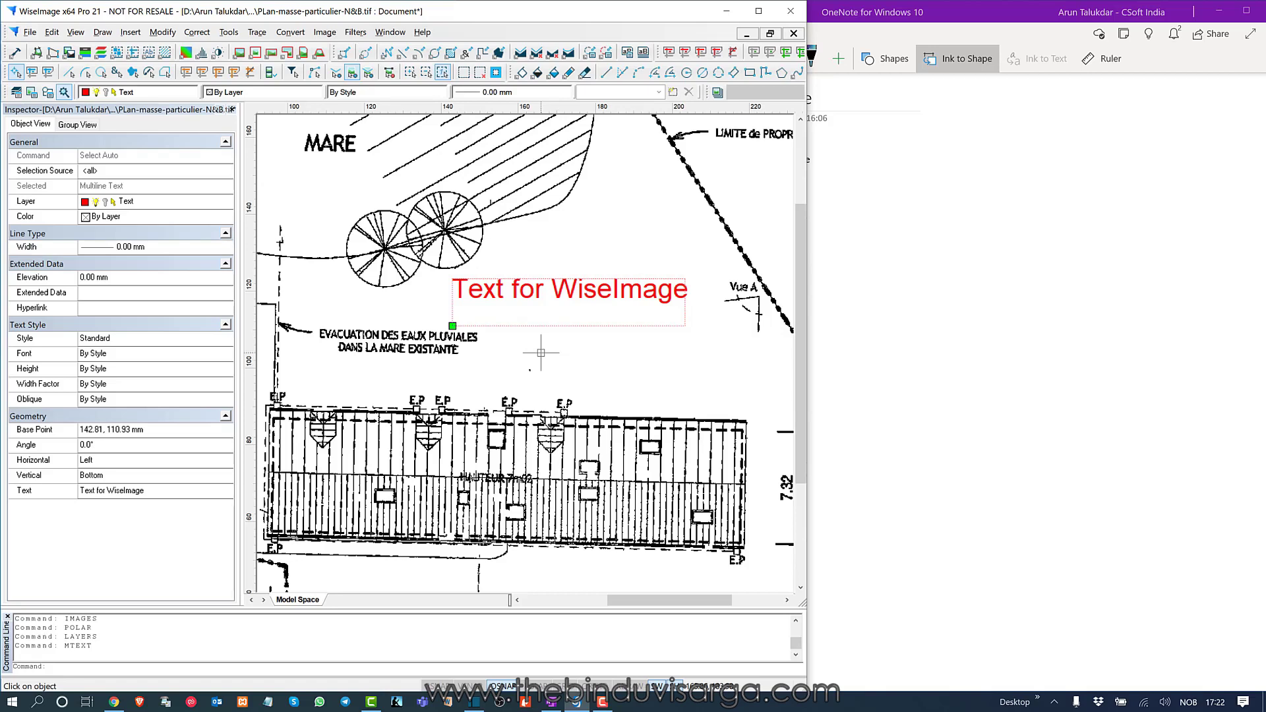
{"action": "left_click", "coordinate": [163, 34]}
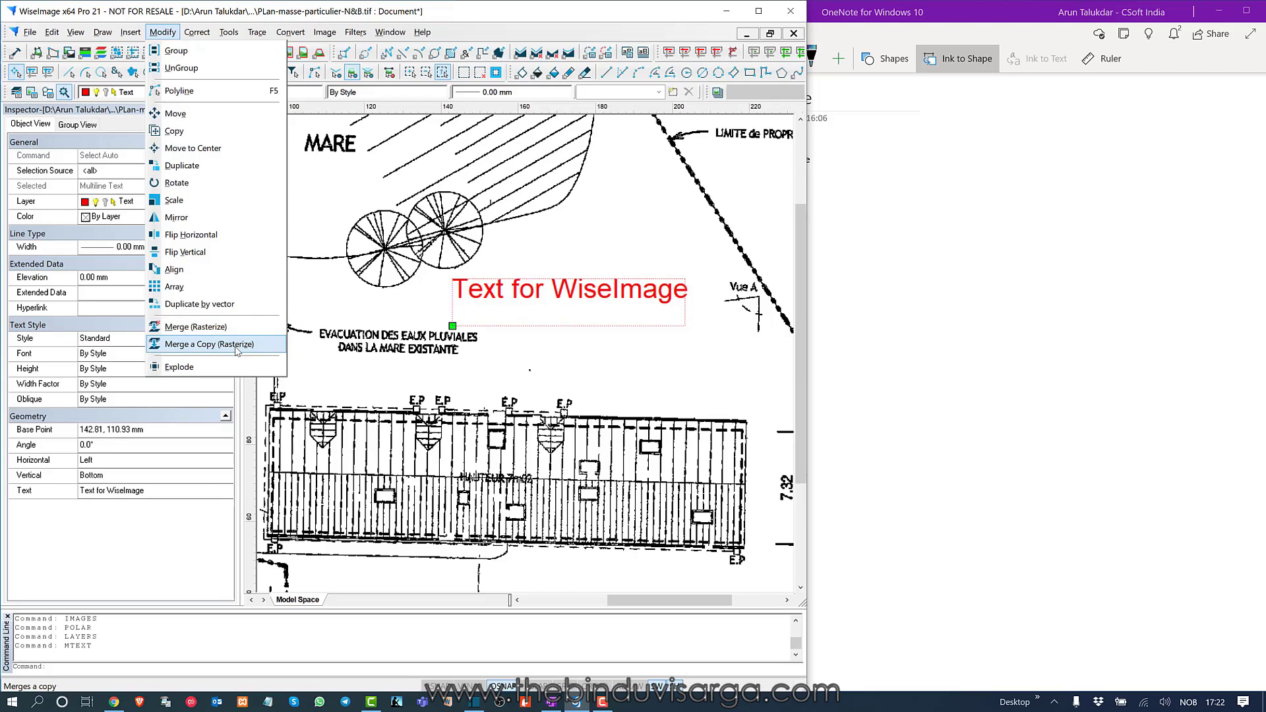
{"action": "left_click", "coordinate": [222, 327]}
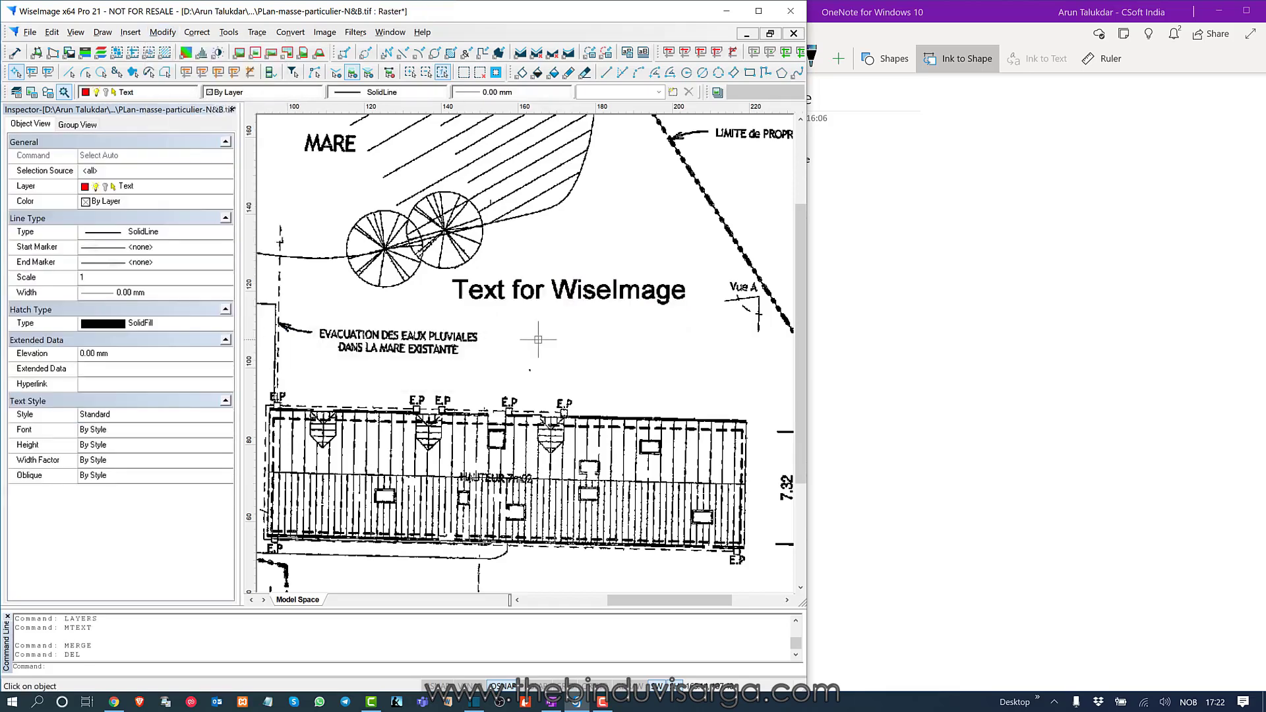
Inspect the merged "Text for WiseImage" up close and window-select part of it together with the neighbouring trees.
{"action": "scroll", "coordinate": [649, 313], "scroll_direction": "down", "scroll_amount": 1}
{"action": "scroll", "coordinate": [649, 313], "scroll_direction": "up", "scroll_amount": 3}
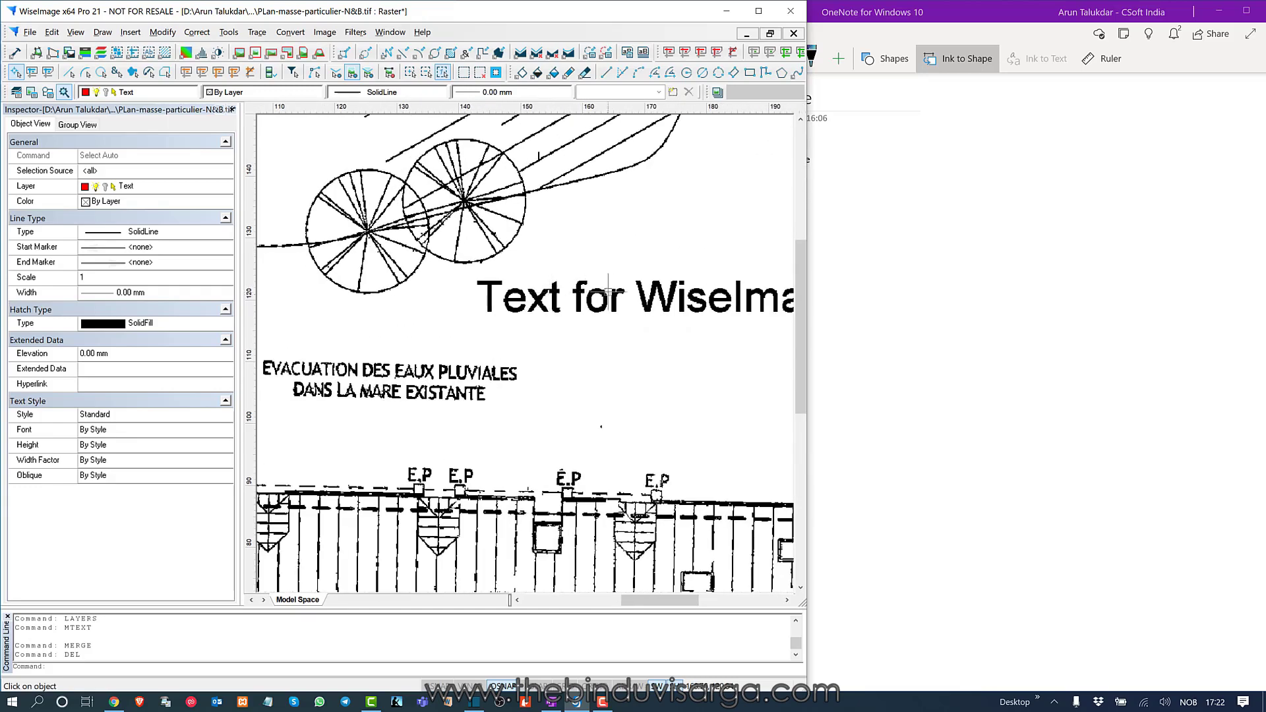
{"action": "left_click_drag", "start_coordinate": [627, 273], "coordinate": [505, 361]}
{"action": "left_click_drag", "start_coordinate": [567, 209], "coordinate": [361, 326]}
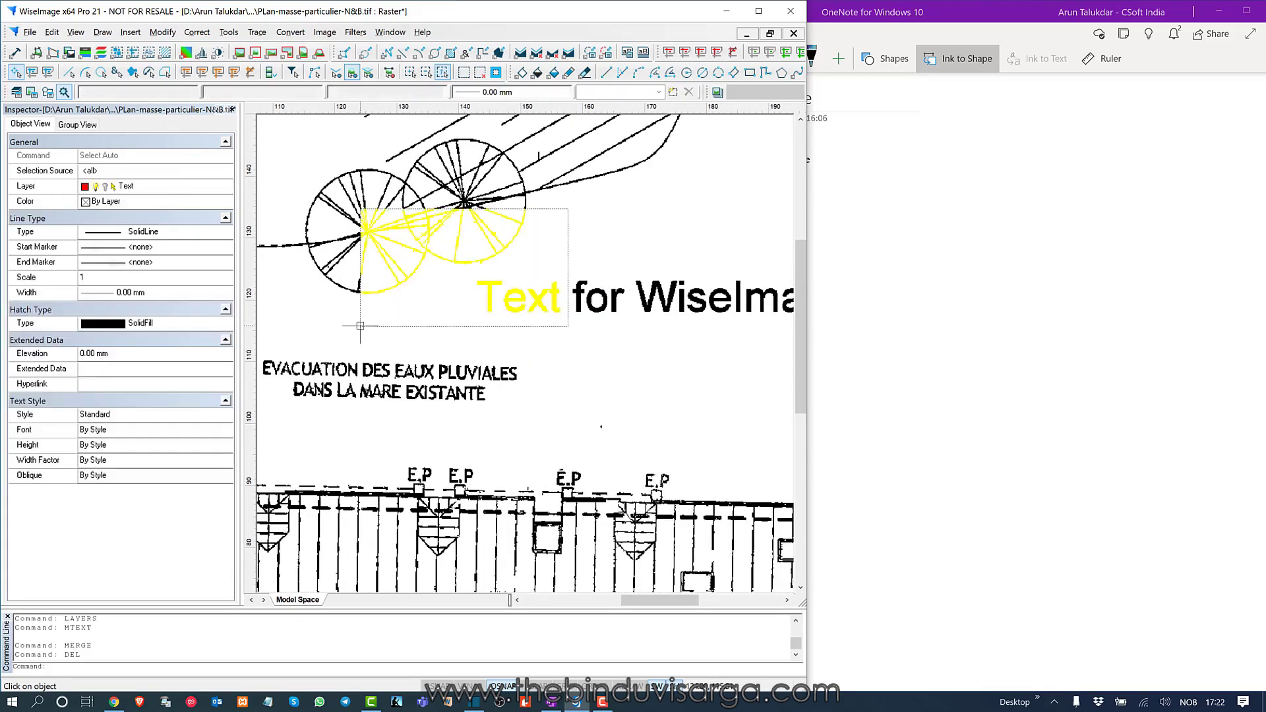
{"action": "key", "text": "Escape"}
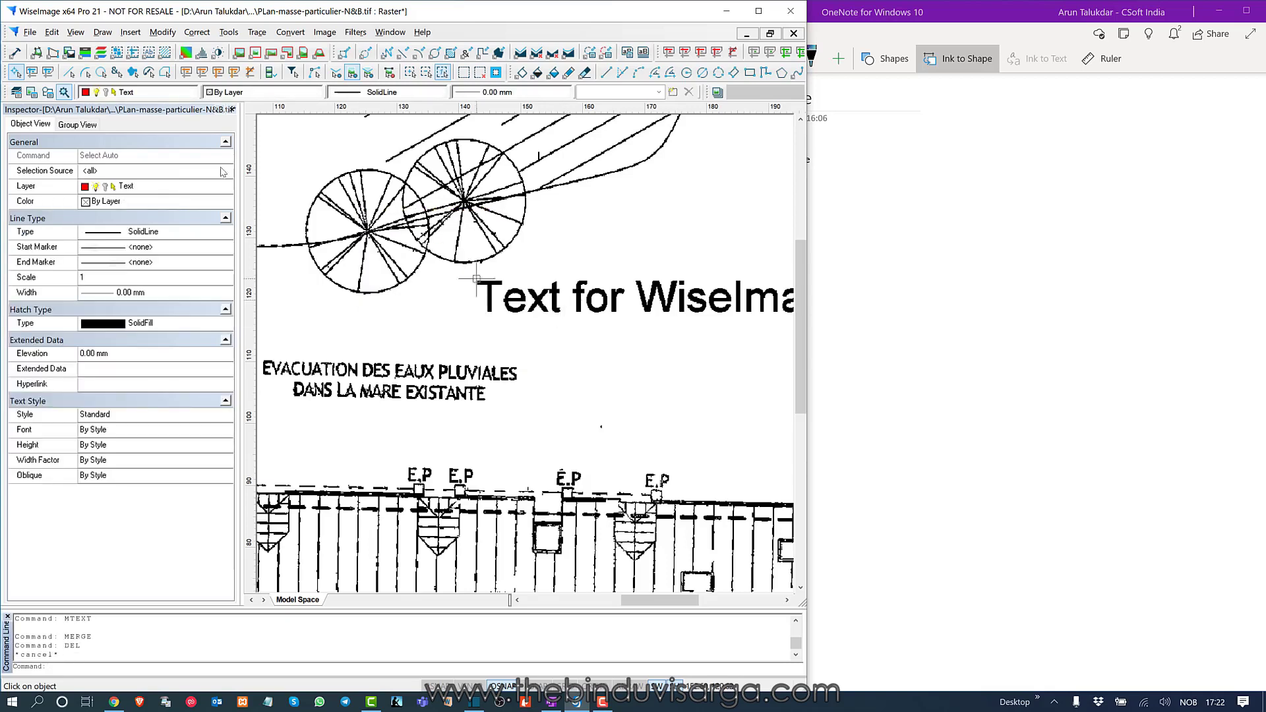
{"action": "left_click", "coordinate": [30, 32]}
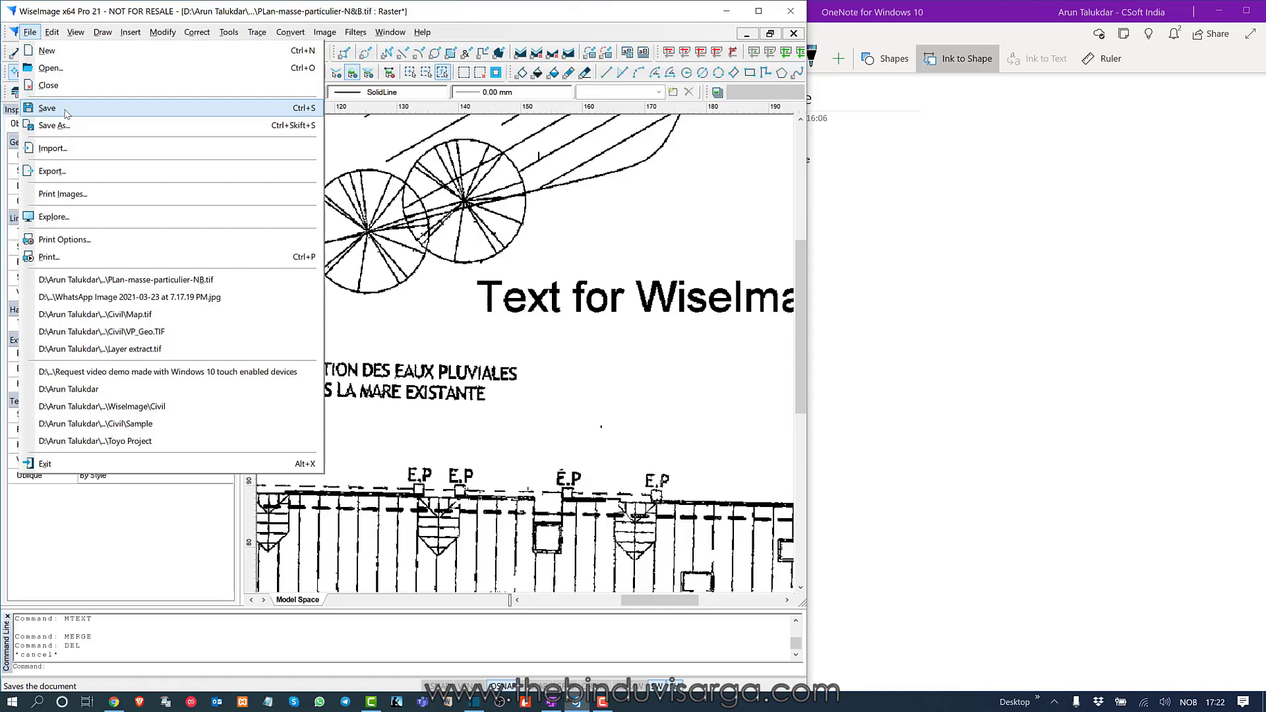
{"action": "left_click_drag", "start_coordinate": [635, 230], "coordinate": [698, 259]}
{"action": "middle_click_drag", "start_coordinate": [698, 259], "coordinate": [524, 271]}
{"action": "scroll", "coordinate": [573, 256], "scroll_direction": "down", "scroll_amount": 1}
{"action": "key", "text": "Escape"}
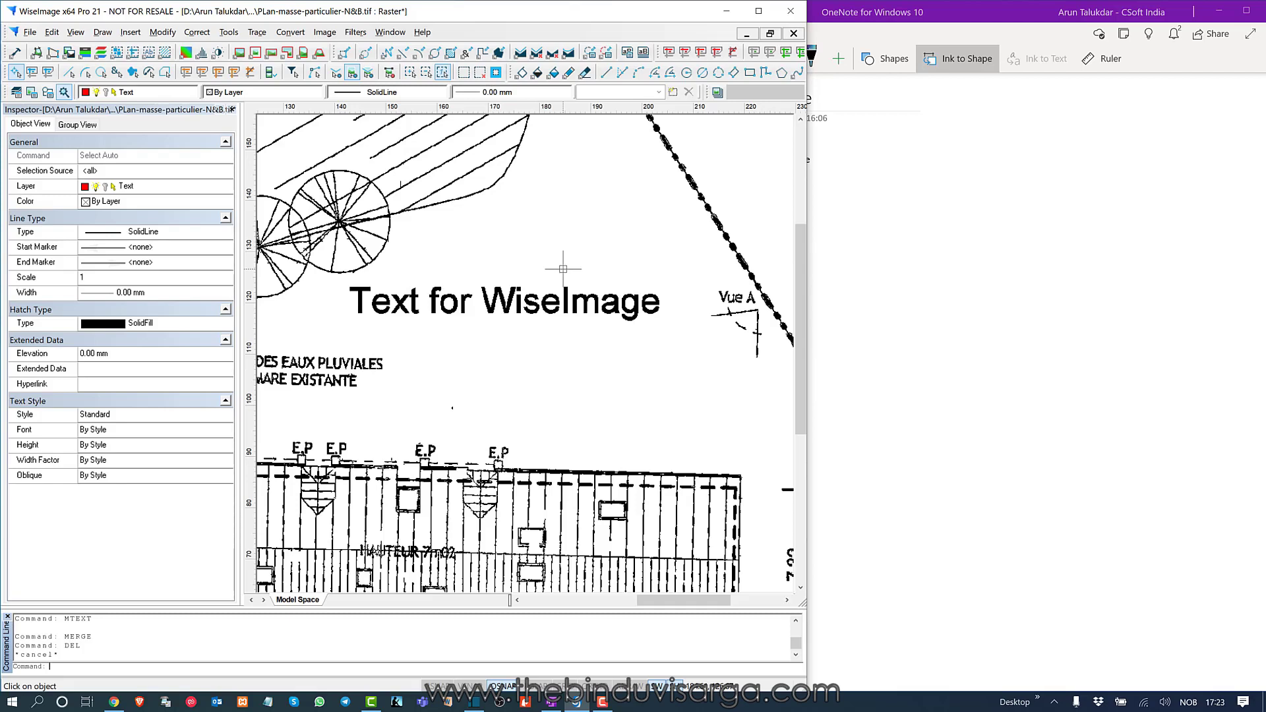
In OneNote, handwrite the digits 245 with the black pen below the typed text.
{"action": "left_click", "coordinate": [970, 359]}
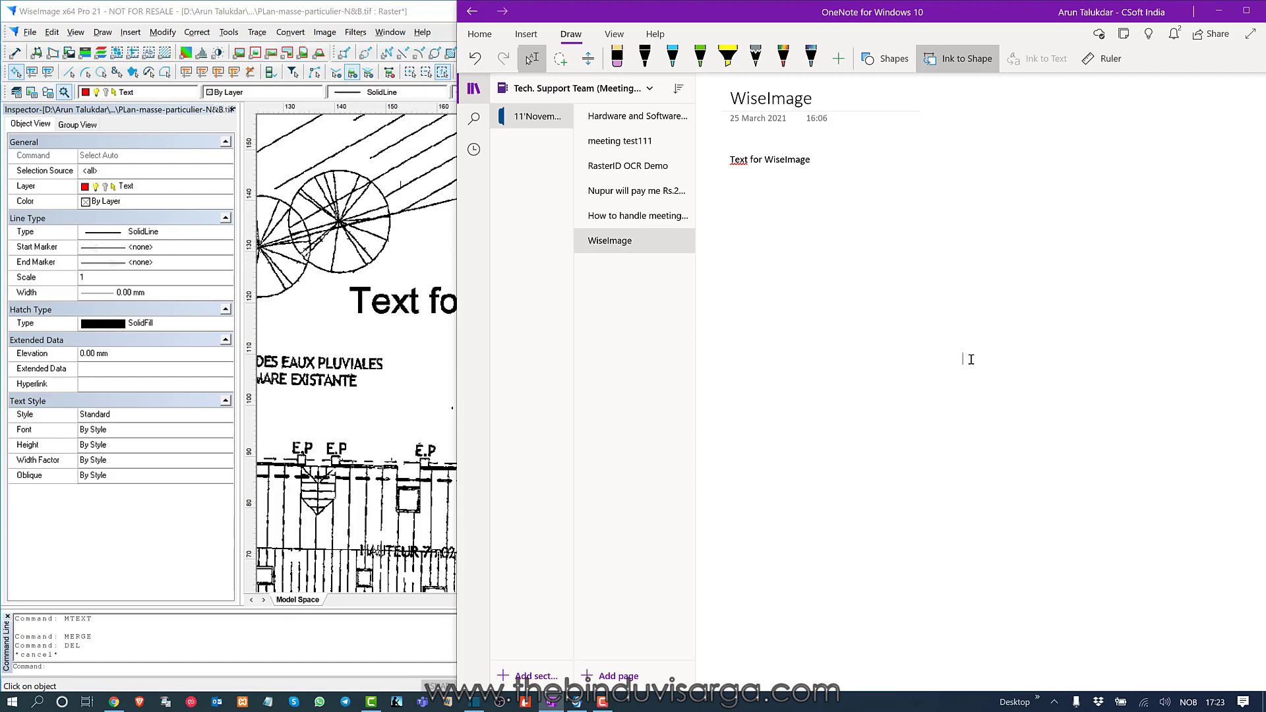
{"action": "left_click", "coordinate": [645, 58]}
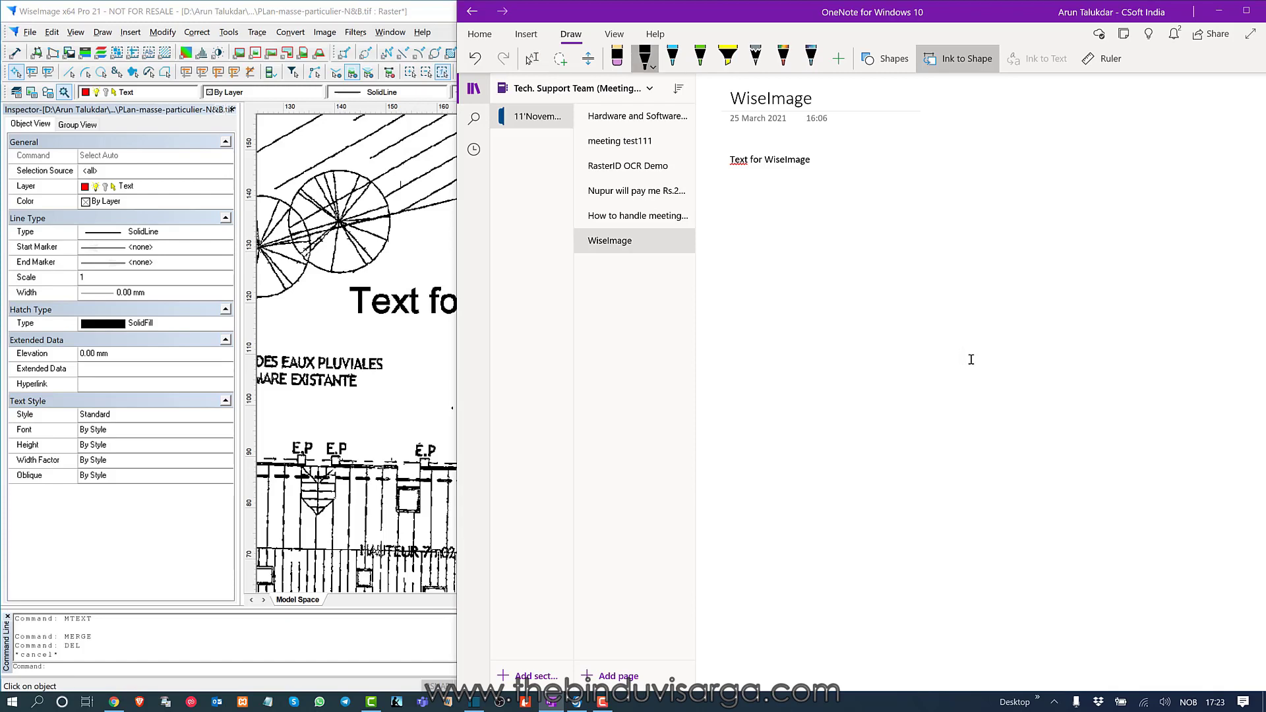
{"action": "left_click", "coordinate": [645, 58]}
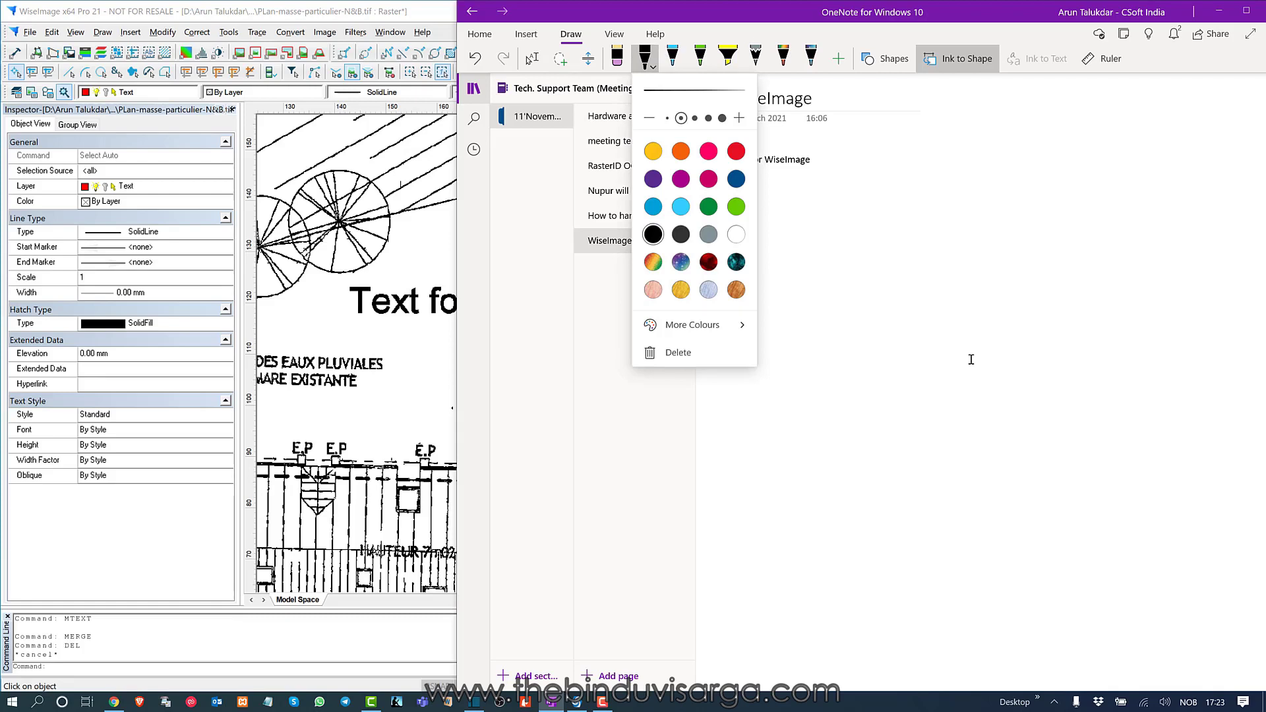
{"action": "left_click", "coordinate": [971, 359]}
{"action": "left_click_drag", "start_coordinate": [778, 262], "coordinate": [908, 318]}
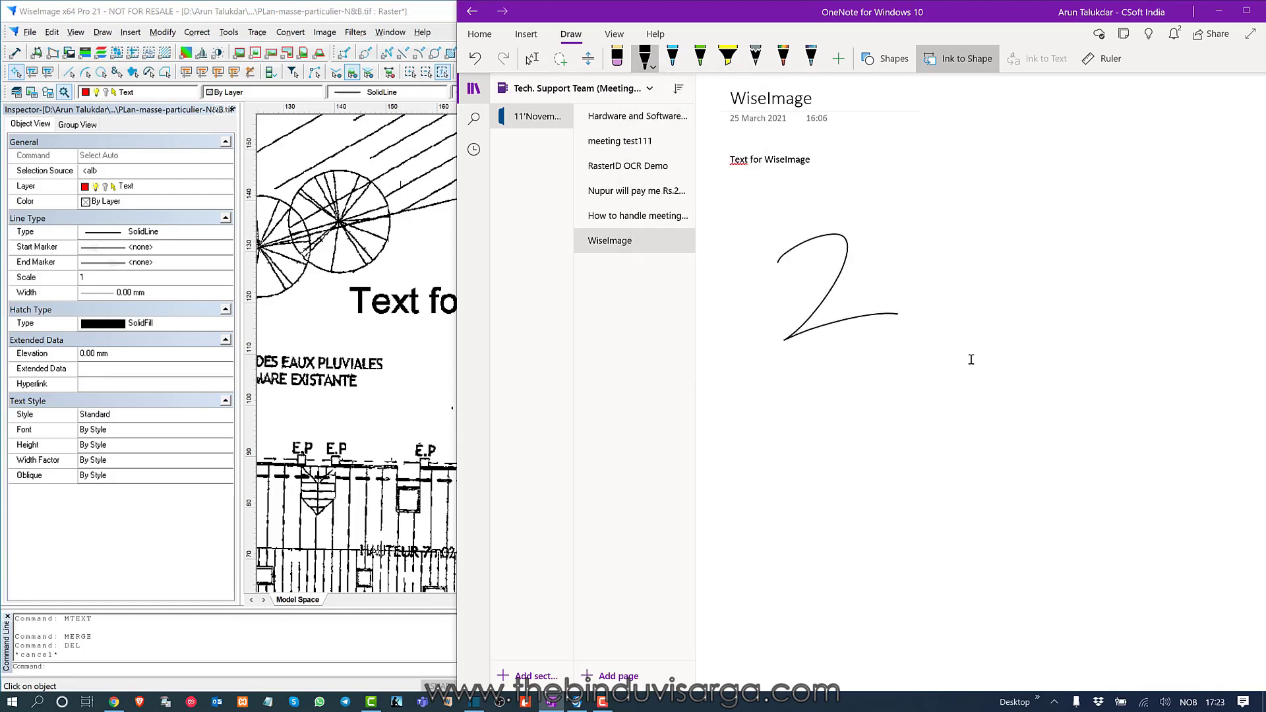
{"action": "left_click_drag", "start_coordinate": [938, 197], "coordinate": [994, 340]}
{"action": "mouse_move", "coordinate": [1065, 178]}
{"action": "left_mouse_down"}
{"action": "mouse_move", "coordinate": [1062, 283]}
{"action": "mouse_move", "coordinate": [1125, 167]}
{"action": "left_mouse_up"}
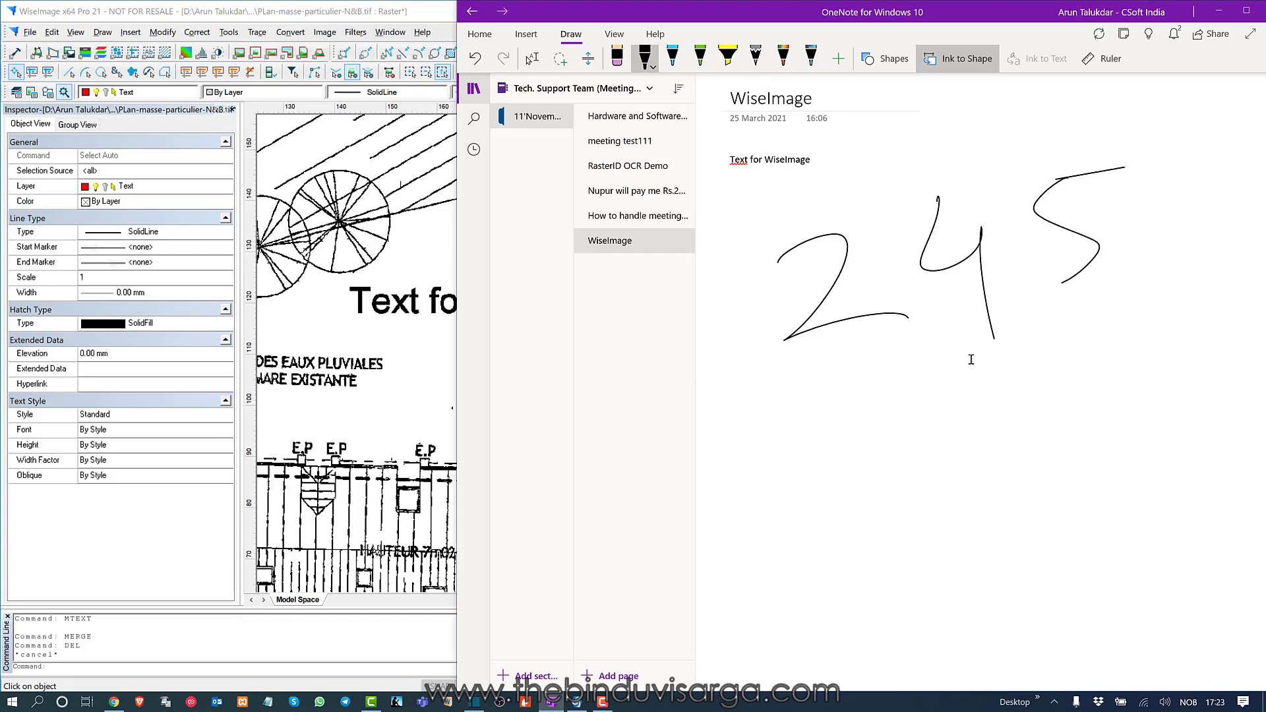
Lasso the handwritten 245, convert it to typed text, and select the converted digits for copying.
{"action": "left_click", "coordinate": [560, 58]}
{"action": "mouse_move", "coordinate": [739, 311]}
{"action": "left_mouse_down"}
{"action": "mouse_move", "coordinate": [920, 164]}
{"action": "mouse_move", "coordinate": [1177, 170]}
{"action": "mouse_move", "coordinate": [956, 455]}
{"action": "mouse_move", "coordinate": [745, 316]}
{"action": "left_mouse_up"}
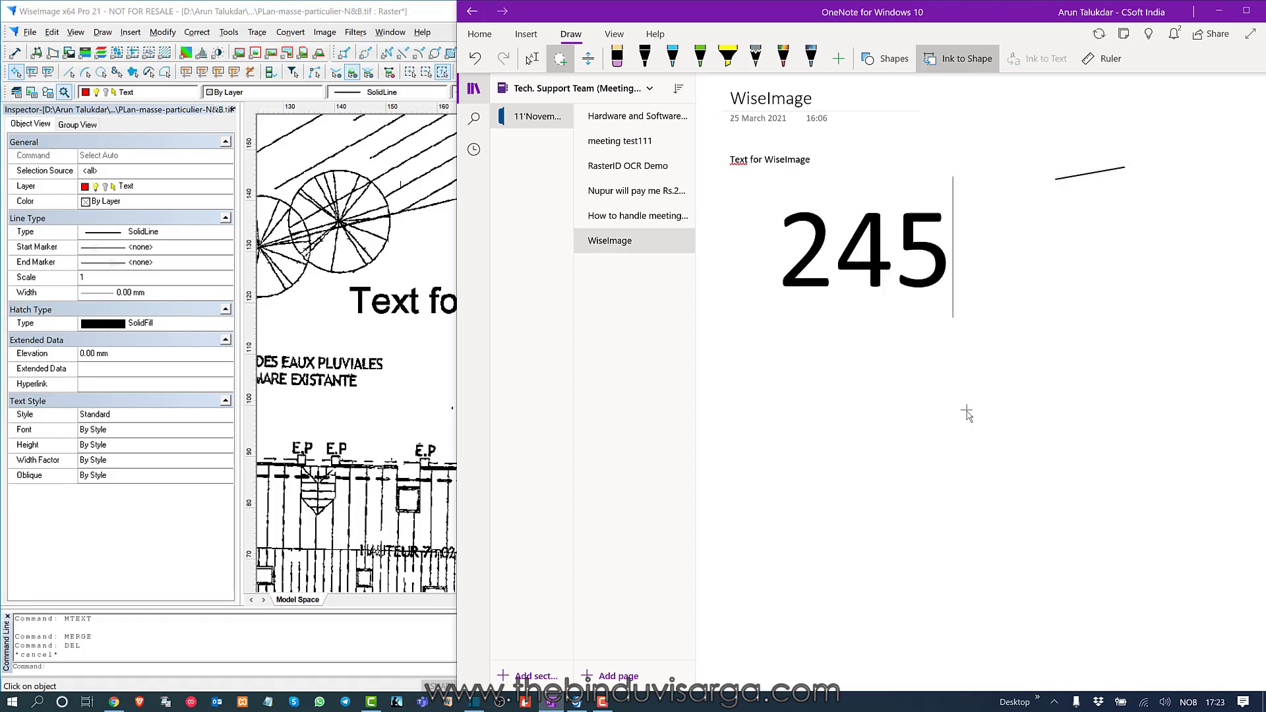
{"action": "key", "text": "ctrl+a"}
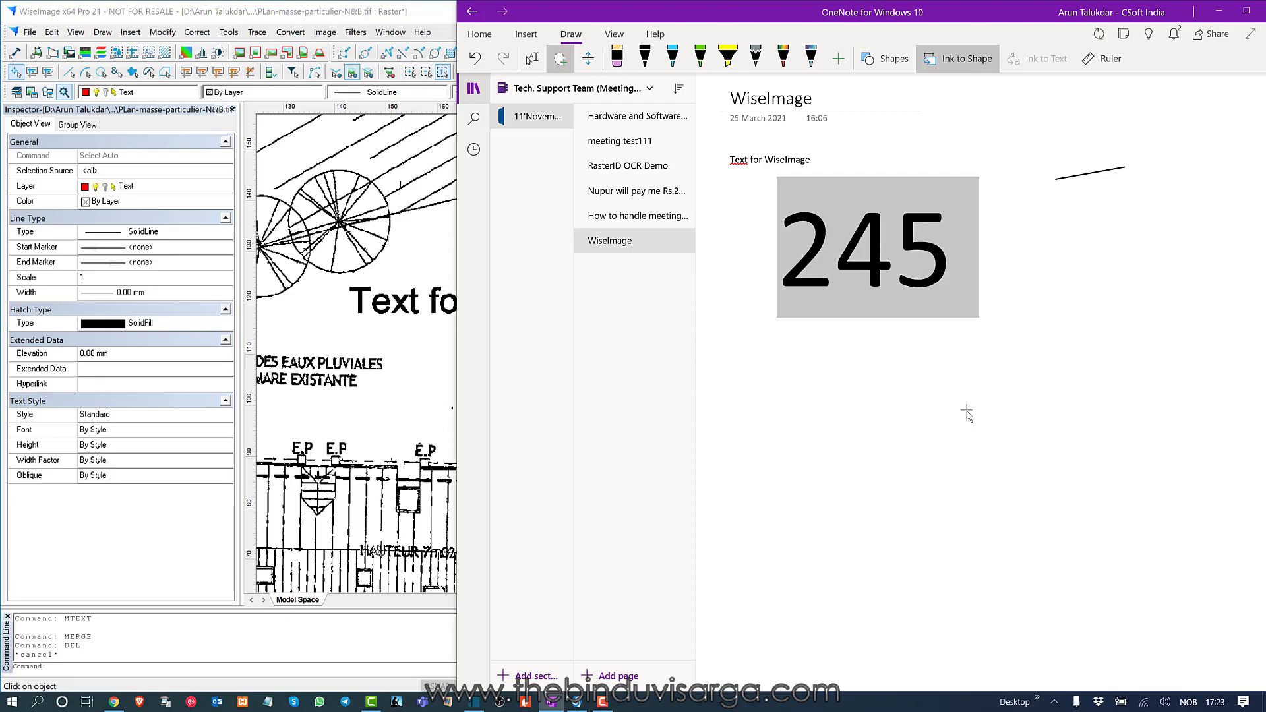
Switch to WiseImage and place 245 as multiline text above "Text for WiseImage", between the hatched area and the boundary line.
{"action": "left_click", "coordinate": [315, 11]}
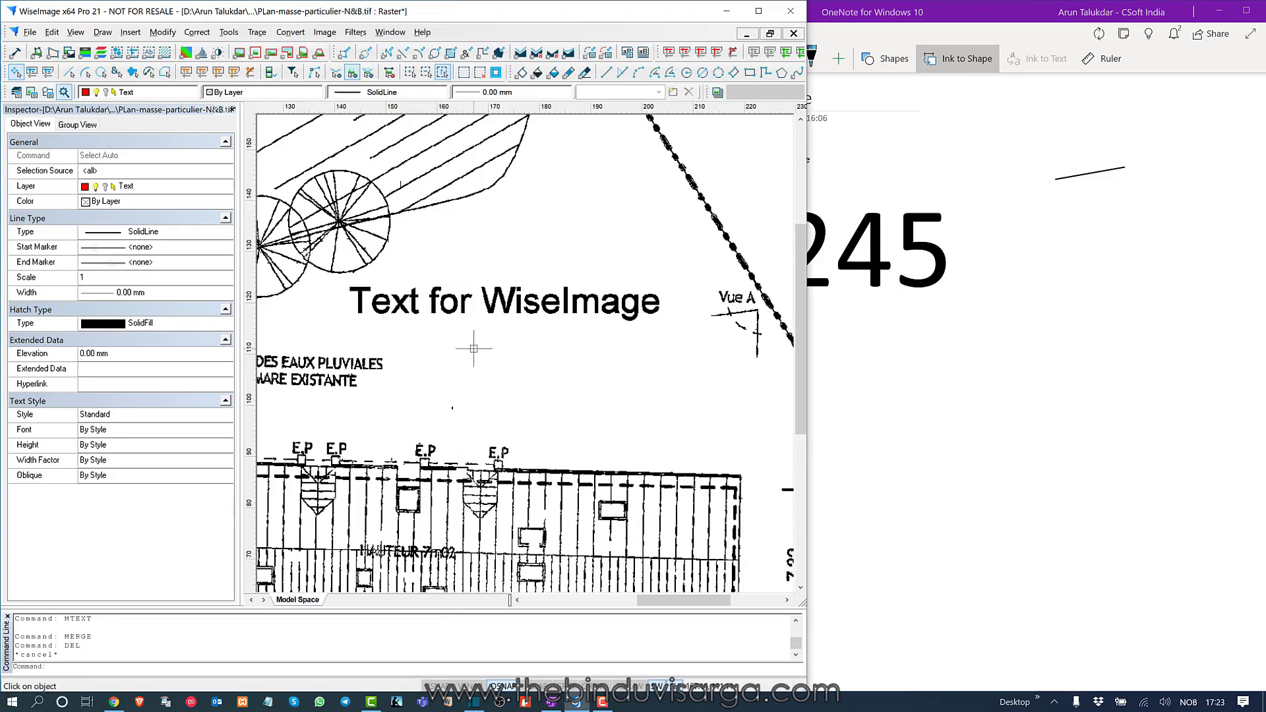
{"action": "type", "text": "mtext"}
{"action": "key", "text": "Return"}
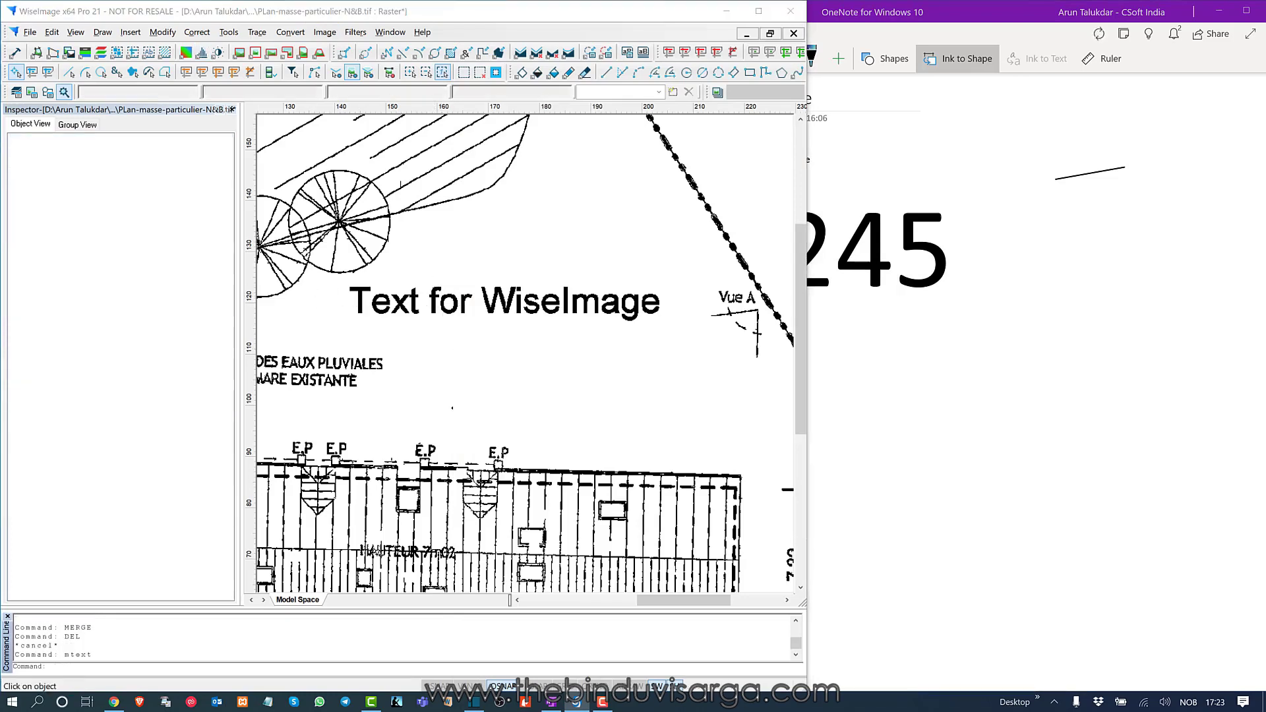
{"action": "type", "text": "245"}
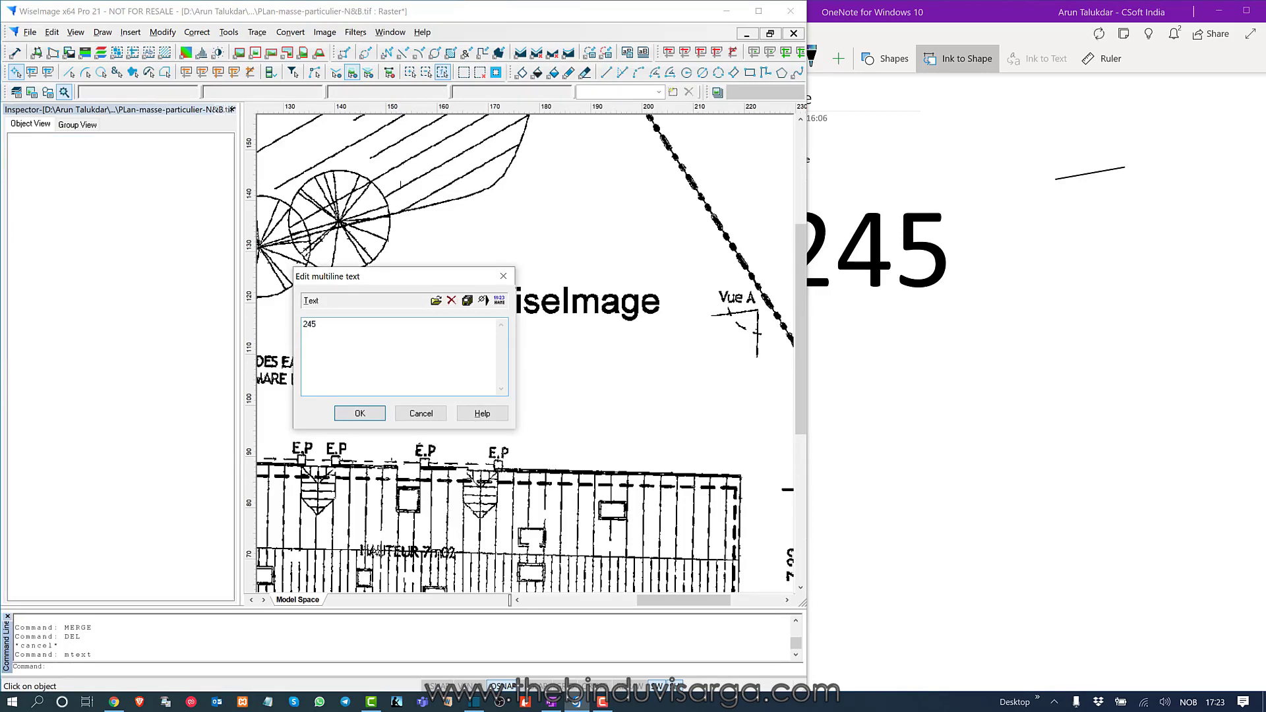
{"action": "left_click", "coordinate": [359, 413]}
{"action": "left_click", "coordinate": [556, 214]}
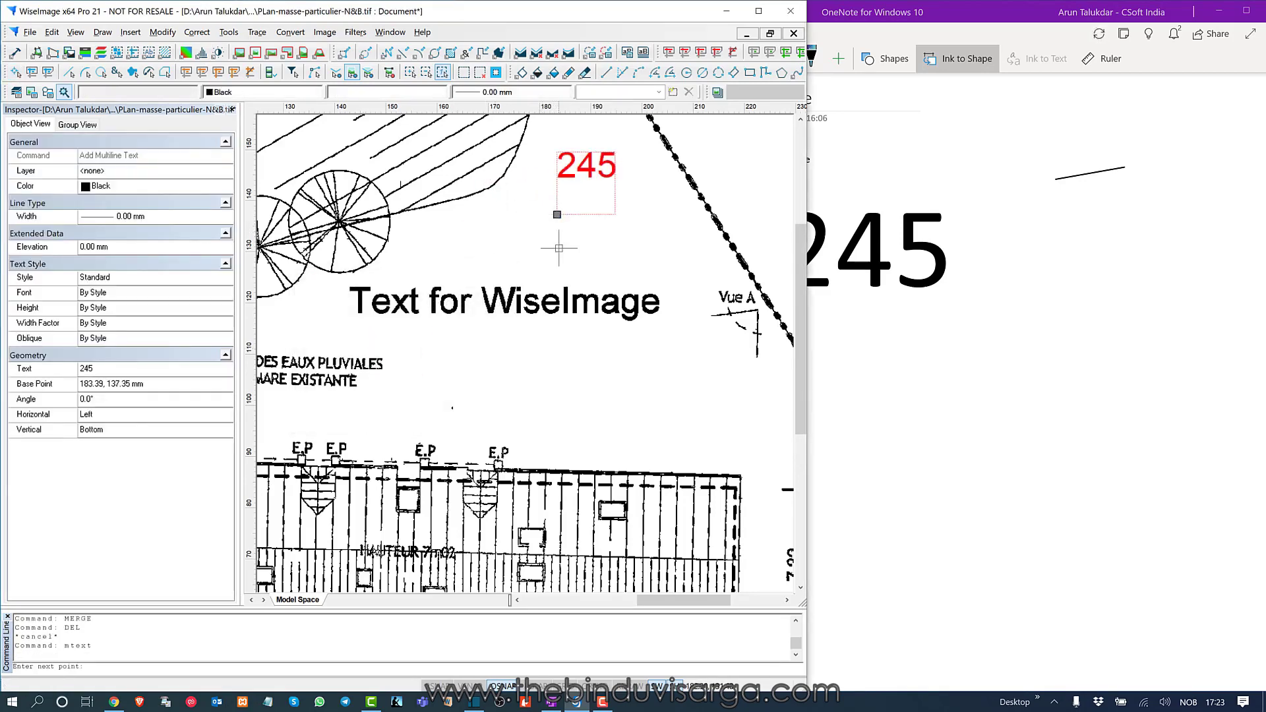
Merge the selected 245 text into the raster image and inspect the merged digits up close.
{"action": "scroll", "coordinate": [556, 214], "scroll_direction": "up", "scroll_amount": 1}
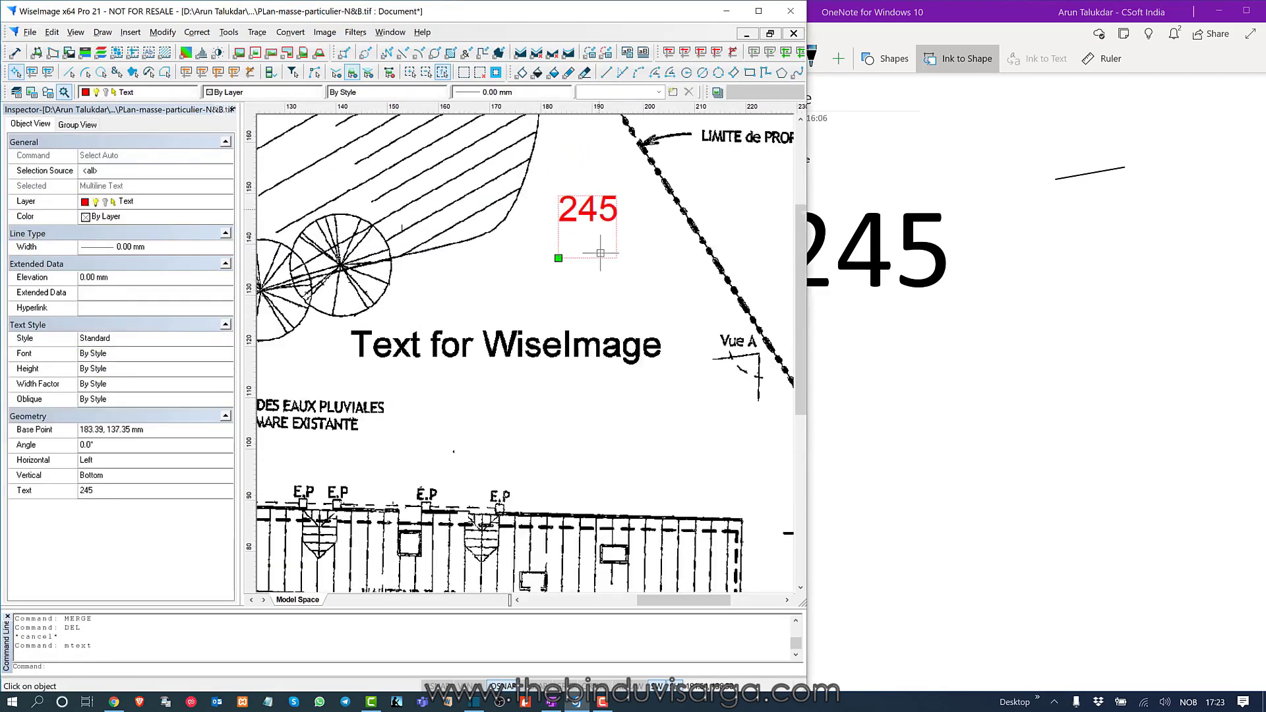
{"action": "left_click", "coordinate": [102, 32]}
{"action": "mouse_move", "coordinate": [131, 38]}
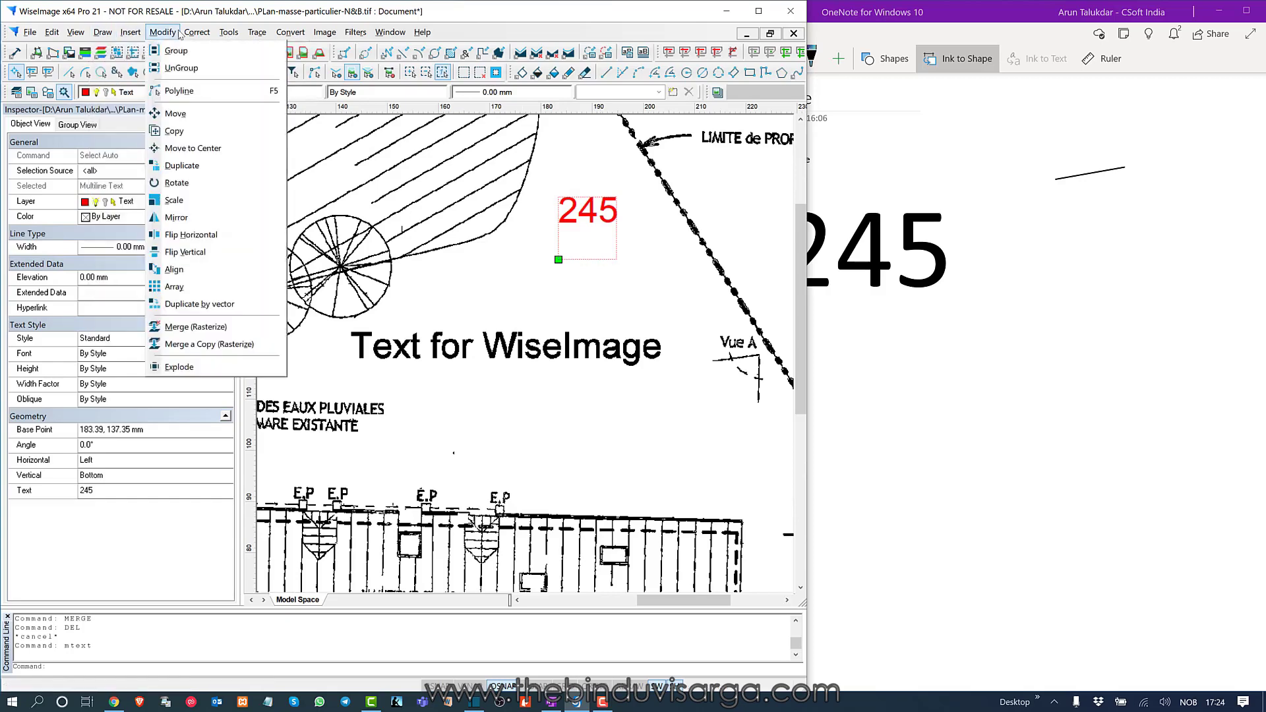
{"action": "left_click", "coordinate": [220, 328]}
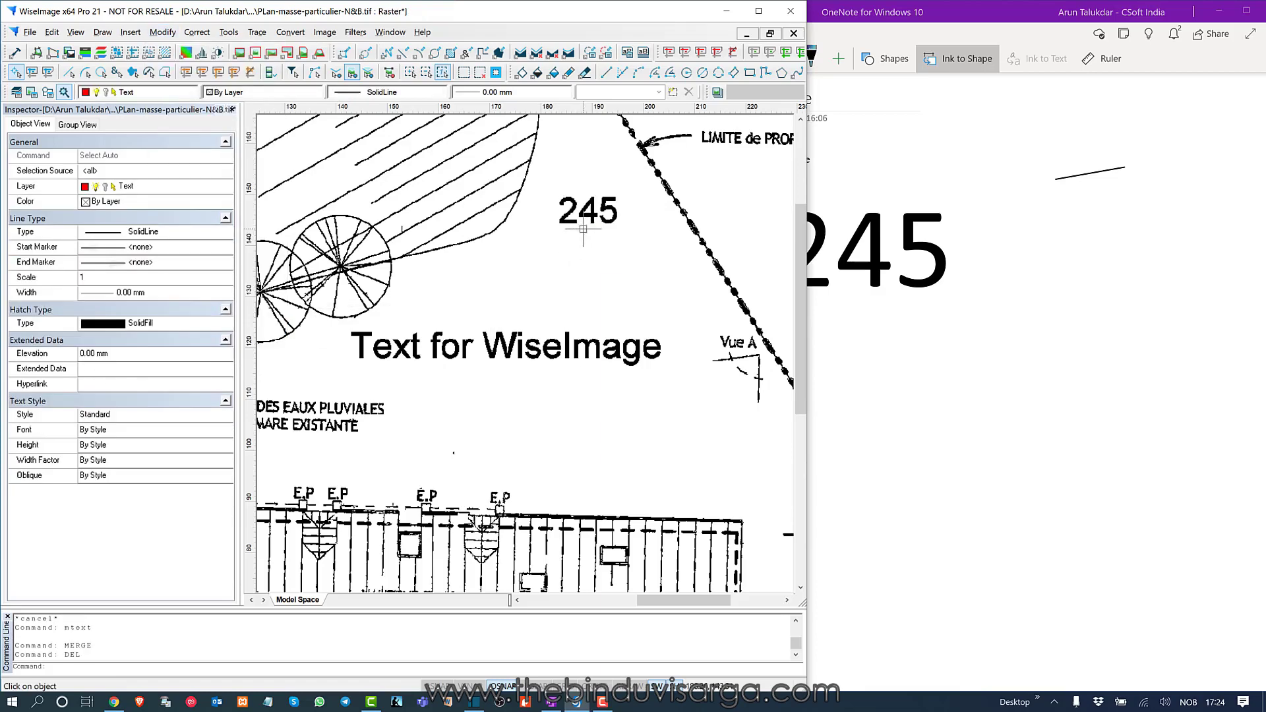
{"action": "scroll", "coordinate": [590, 207], "scroll_direction": "up", "scroll_amount": 3}
{"action": "scroll", "coordinate": [575, 322], "scroll_direction": "up", "scroll_amount": 3}
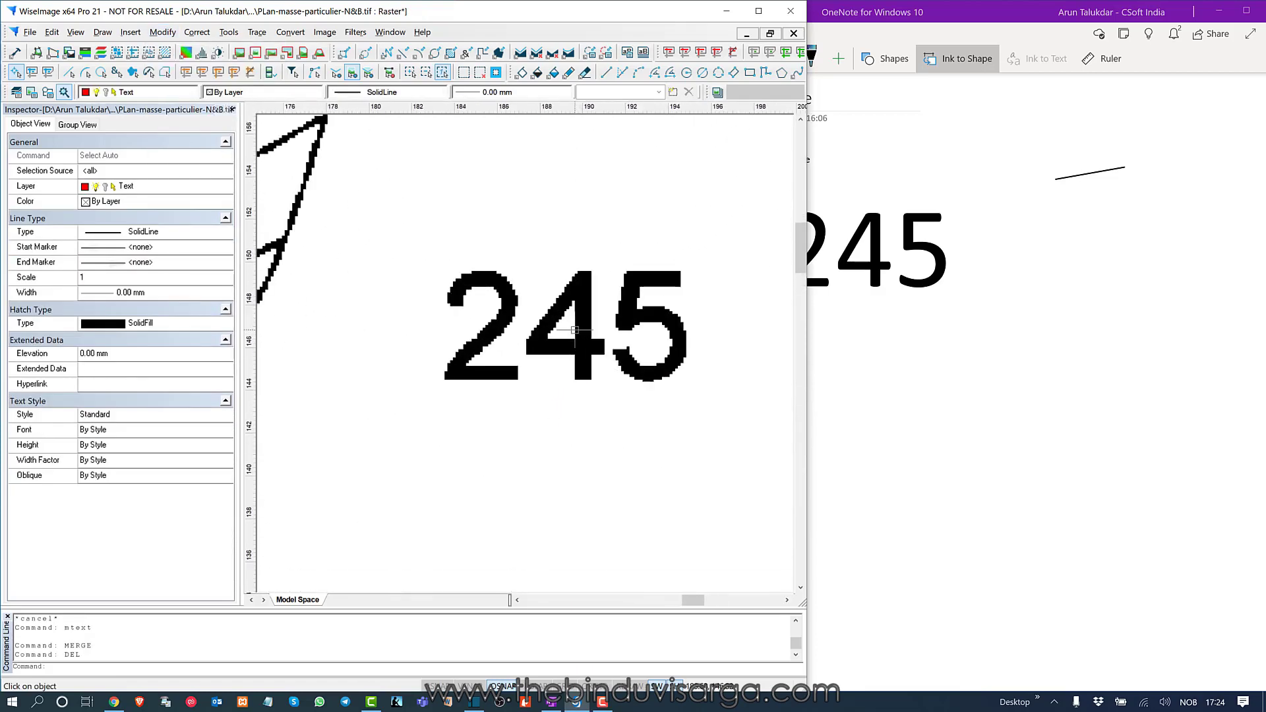
{"action": "scroll", "coordinate": [494, 304], "scroll_direction": "down", "scroll_amount": 3}
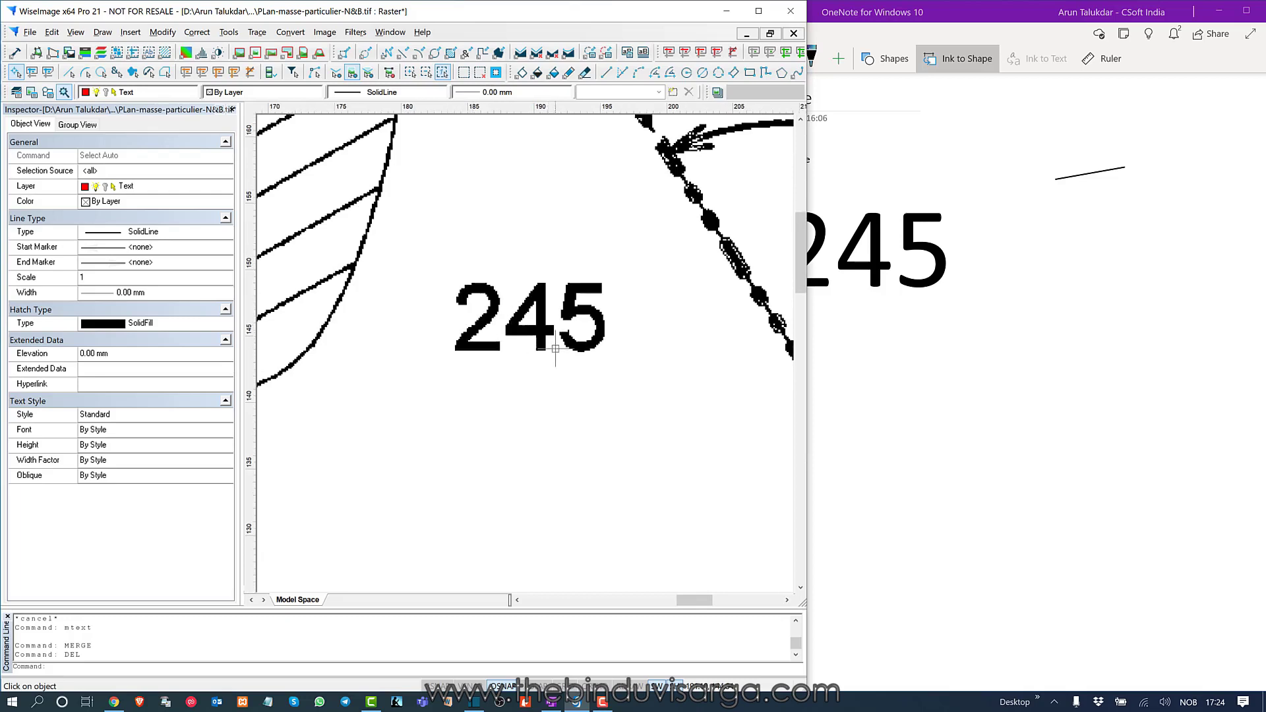
{"action": "scroll", "coordinate": [485, 248], "scroll_direction": "down", "scroll_amount": 1}
Switch to OneNote and handwrite the word TEXT with the black pen below the typed 245.
{"action": "left_click", "coordinate": [955, 367]}
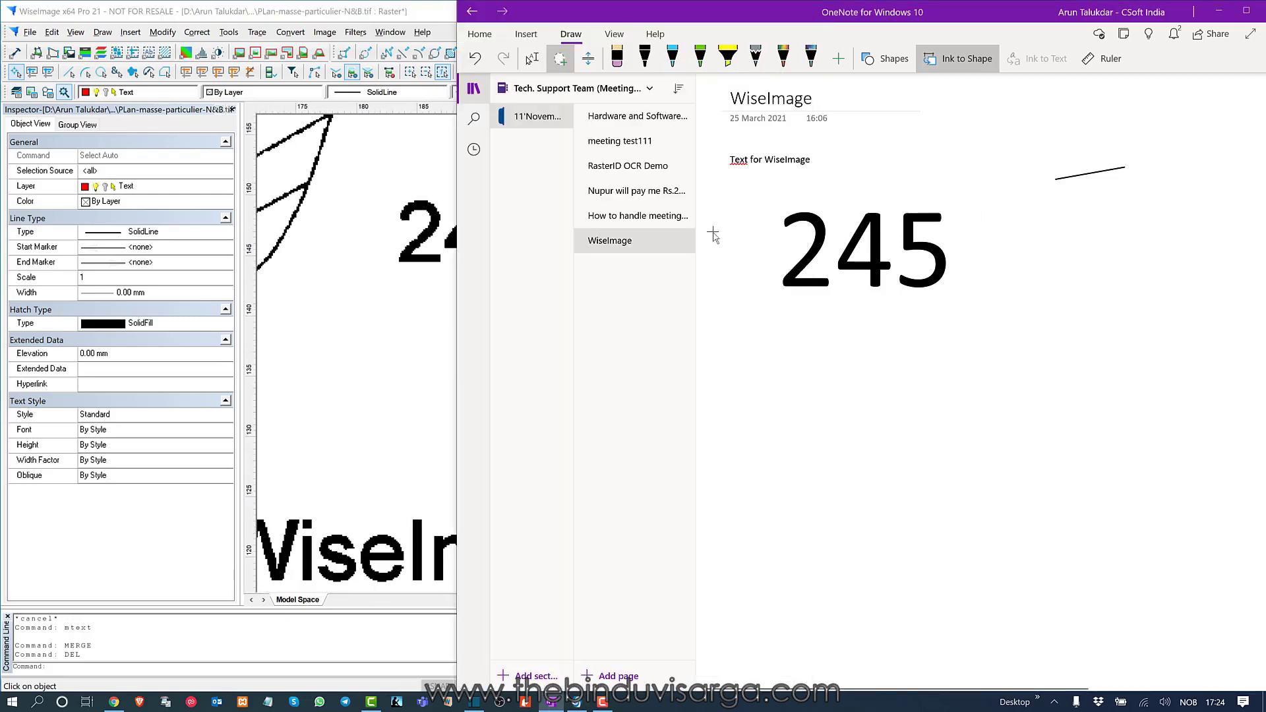
{"action": "left_click", "coordinate": [807, 420]}
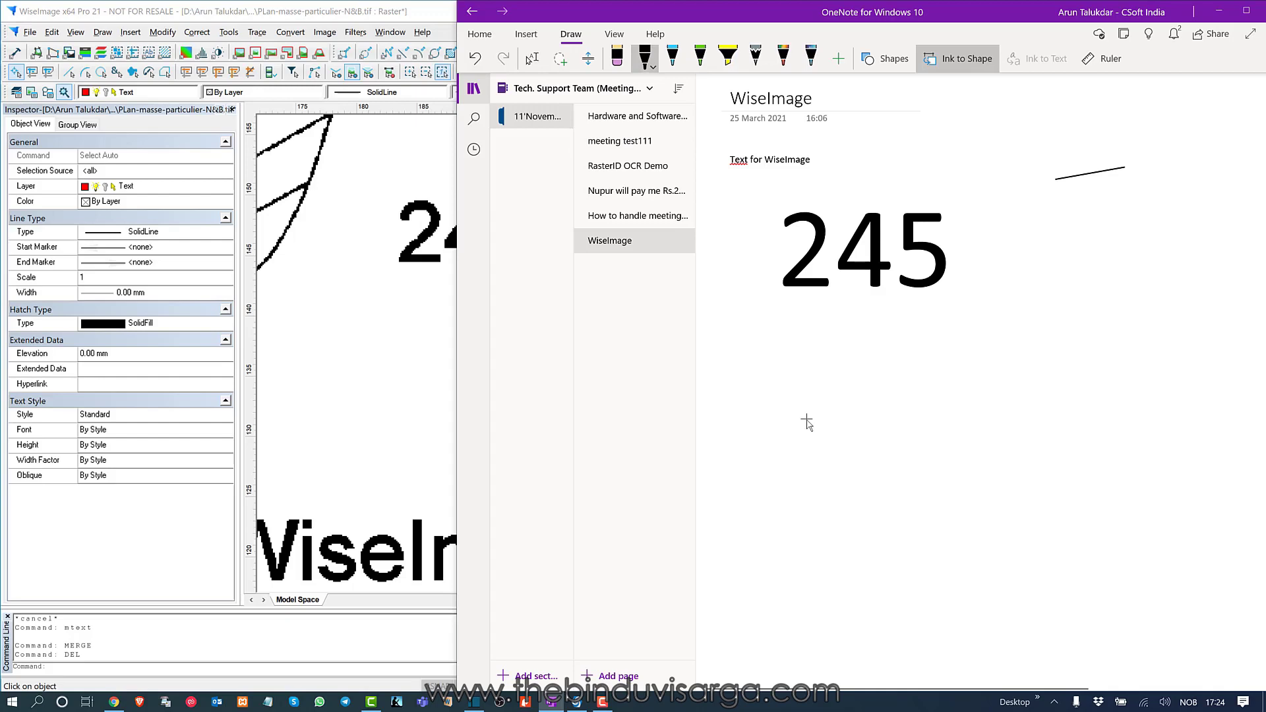
{"action": "mouse_move", "coordinate": [763, 385]}
{"action": "left_mouse_down"}
{"action": "mouse_move", "coordinate": [896, 337]}
{"action": "mouse_move", "coordinate": [844, 459]}
{"action": "left_mouse_up"}
{"action": "mouse_move", "coordinate": [940, 339]}
{"action": "left_mouse_down"}
{"action": "mouse_move", "coordinate": [940, 448]}
{"action": "mouse_move", "coordinate": [1011, 328]}
{"action": "left_mouse_up"}
{"action": "left_click_drag", "start_coordinate": [940, 395], "coordinate": [1006, 379]}
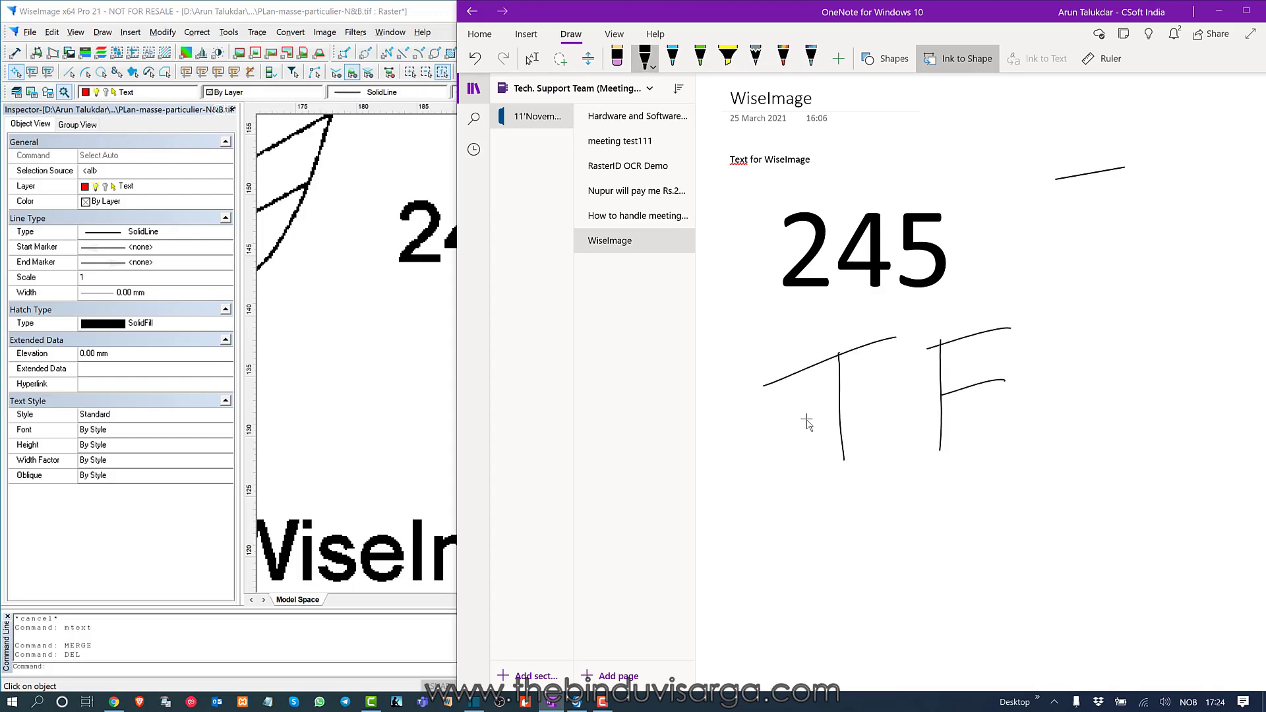
{"action": "left_click_drag", "start_coordinate": [935, 455], "coordinate": [1025, 417]}
{"action": "left_click_drag", "start_coordinate": [1082, 309], "coordinate": [1045, 422]}
{"action": "left_click_drag", "start_coordinate": [1033, 311], "coordinate": [1094, 405]}
{"action": "mouse_move", "coordinate": [1111, 294]}
{"action": "left_mouse_down"}
{"action": "mouse_move", "coordinate": [1171, 280]}
{"action": "mouse_move", "coordinate": [1157, 400]}
{"action": "left_mouse_up"}
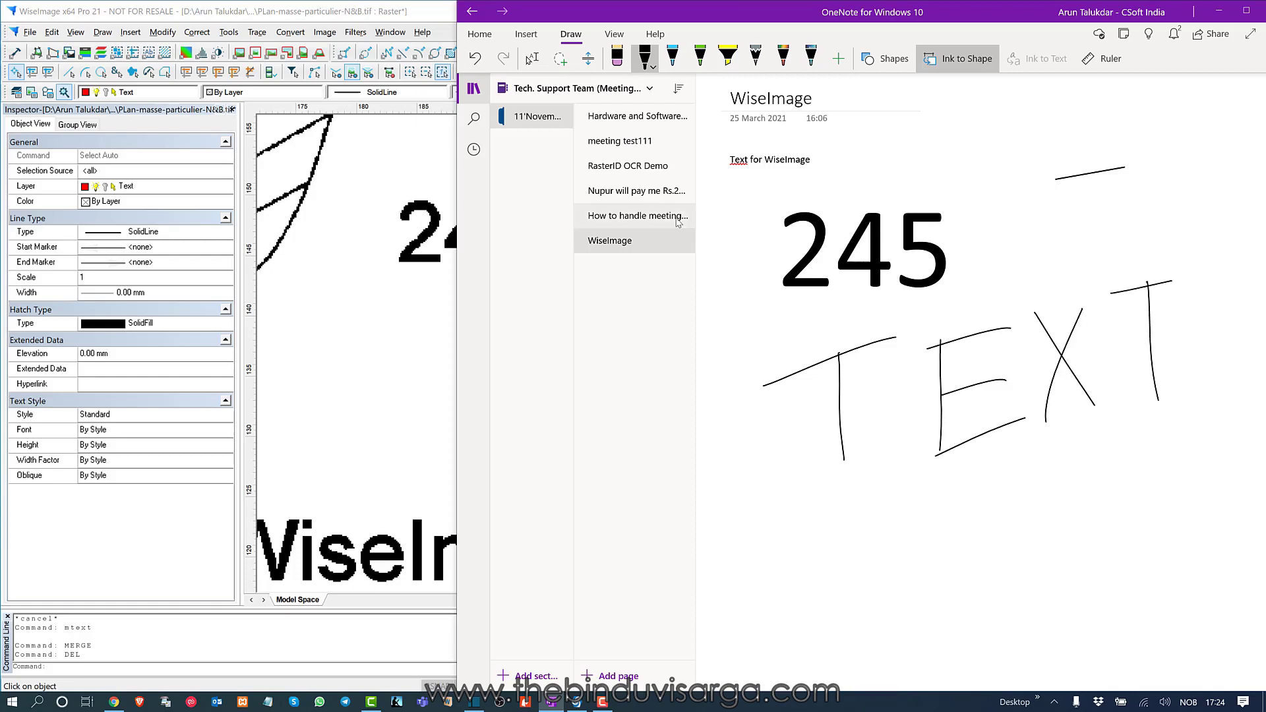
Lasso the handwritten word TEXT and convert the ink to typed text.
{"action": "left_click", "coordinate": [560, 59]}
{"action": "mouse_move", "coordinate": [744, 341]}
{"action": "left_mouse_down"}
{"action": "mouse_move", "coordinate": [1168, 244]}
{"action": "mouse_move", "coordinate": [1207, 372]}
{"action": "mouse_move", "coordinate": [818, 506]}
{"action": "mouse_move", "coordinate": [726, 435]}
{"action": "left_mouse_up"}
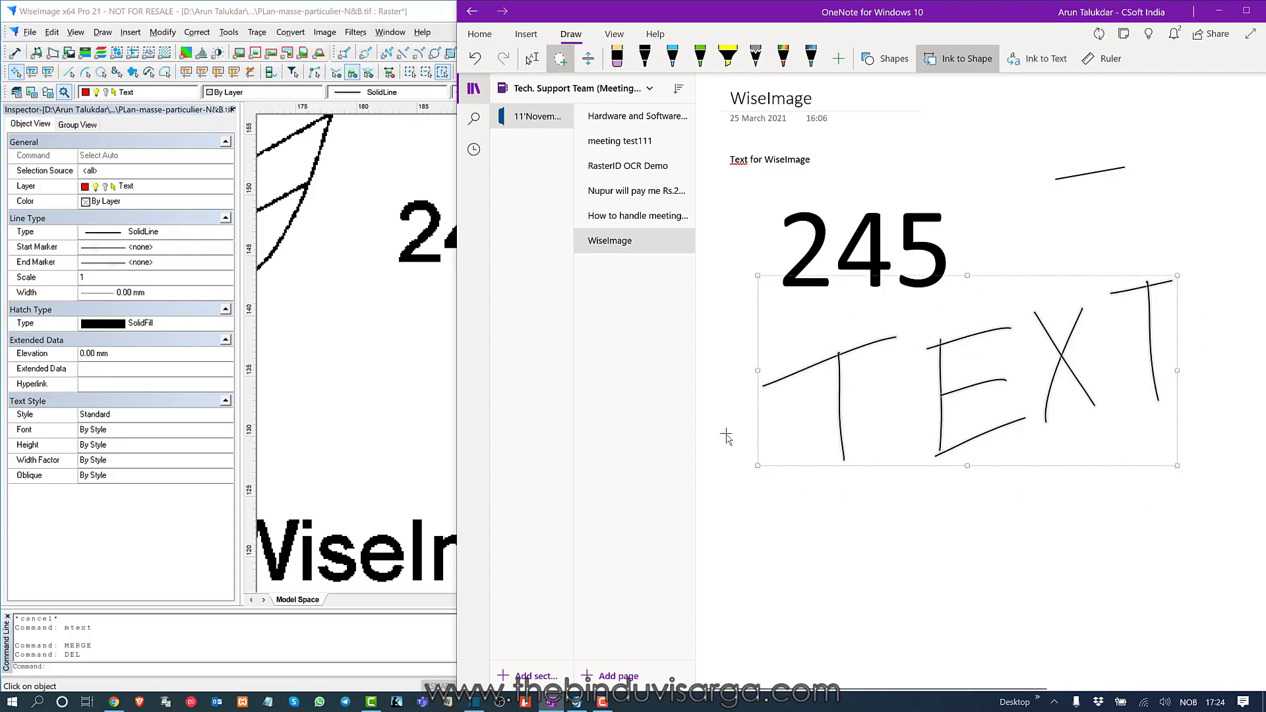
{"action": "left_click", "coordinate": [1039, 70]}
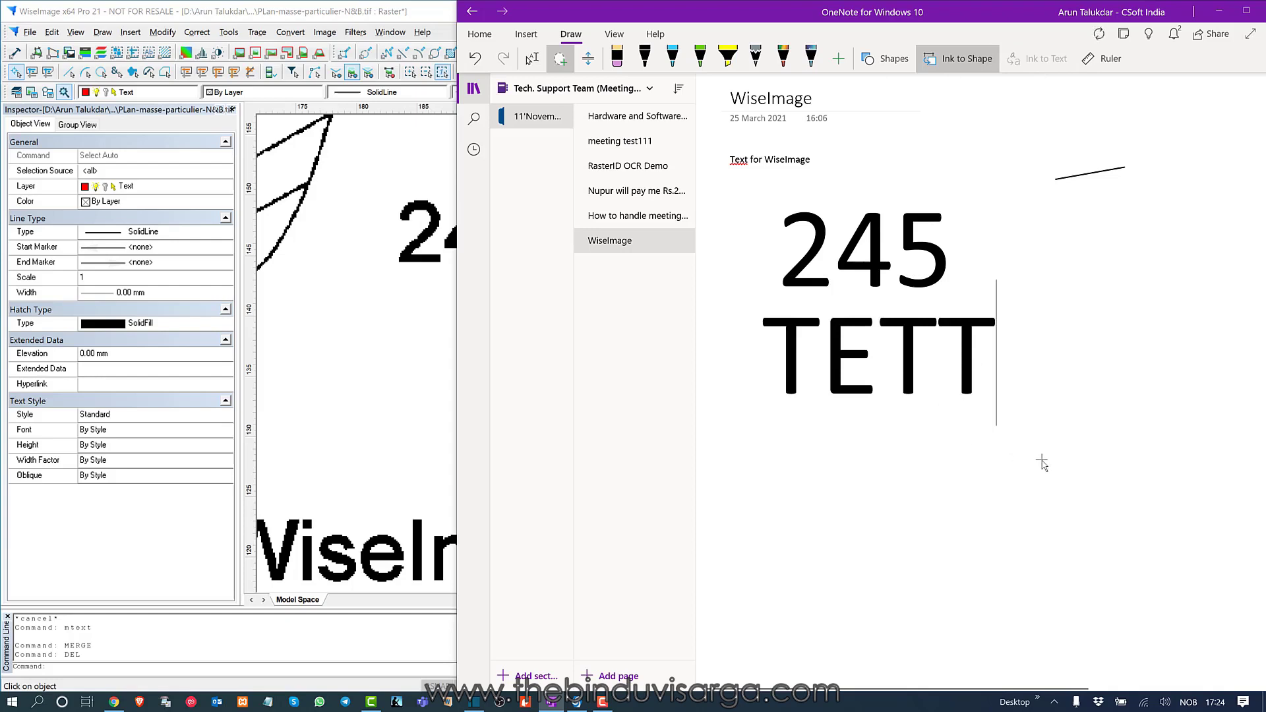
Correct the third letter of the converted word to X so it reads TEXT, and select the whole word for copying.
{"action": "key", "text": "Left"}
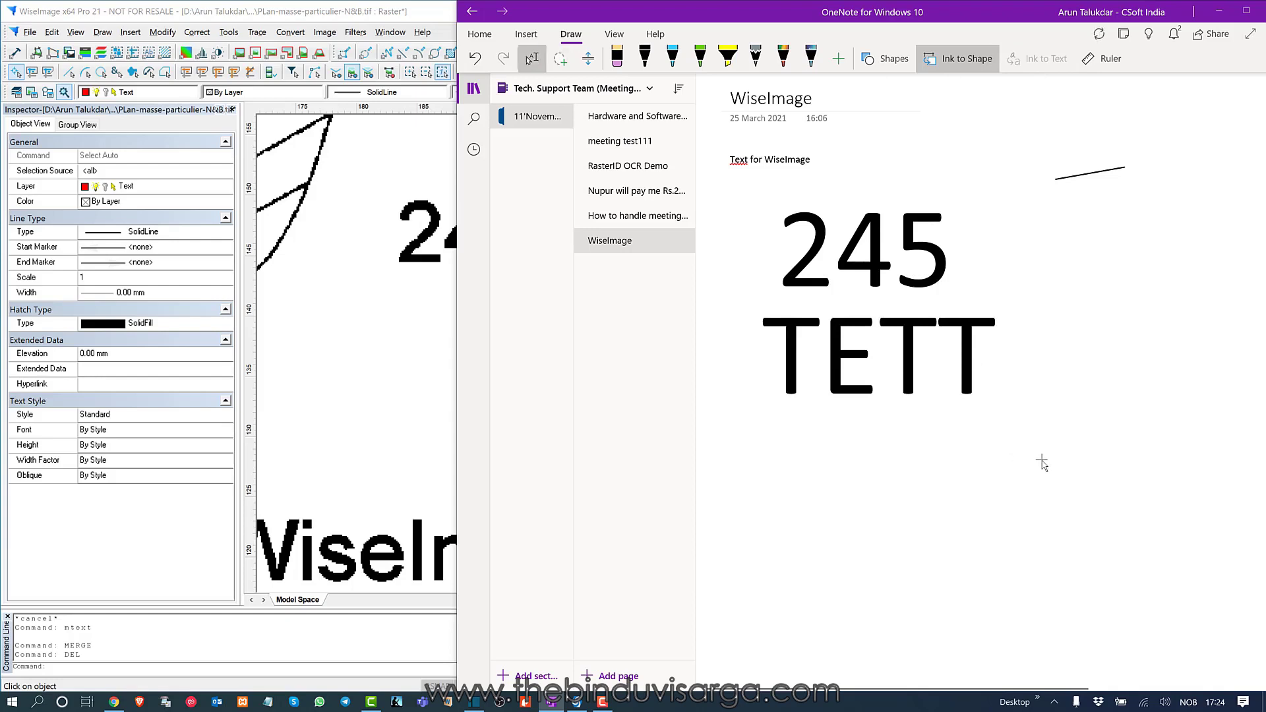
{"action": "key", "text": "Delete"}
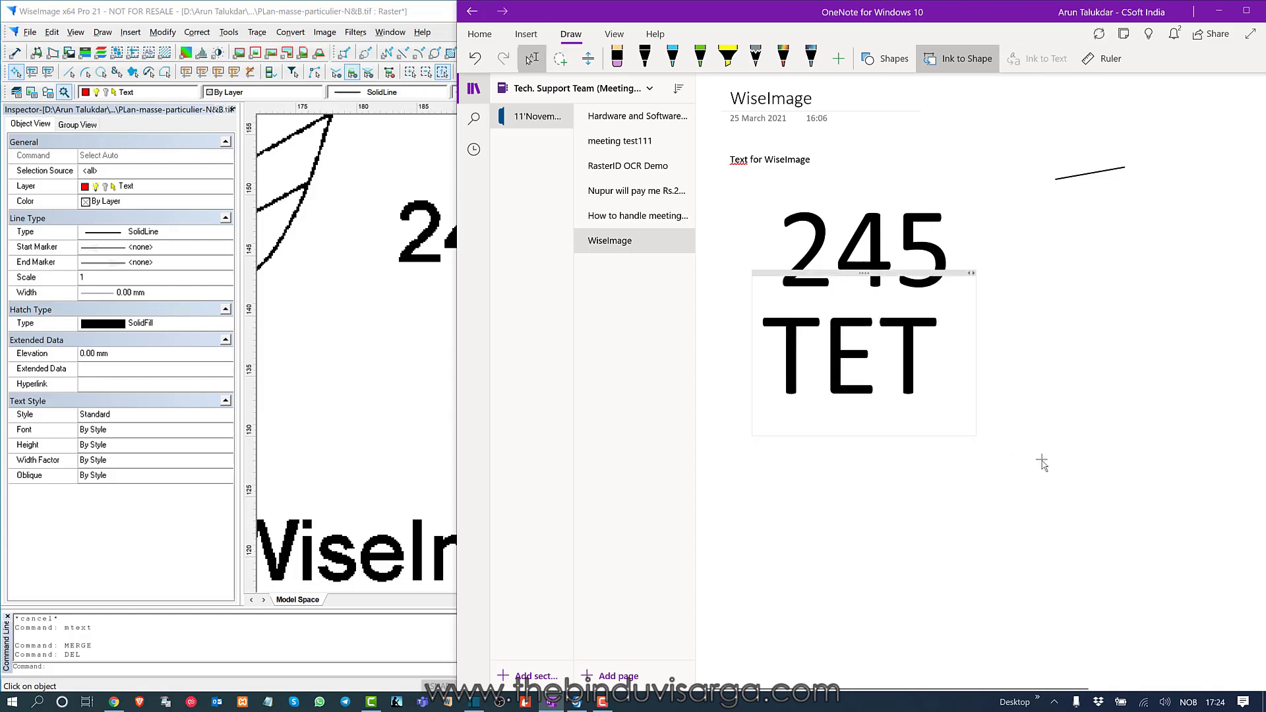
{"action": "type", "text": "X"}
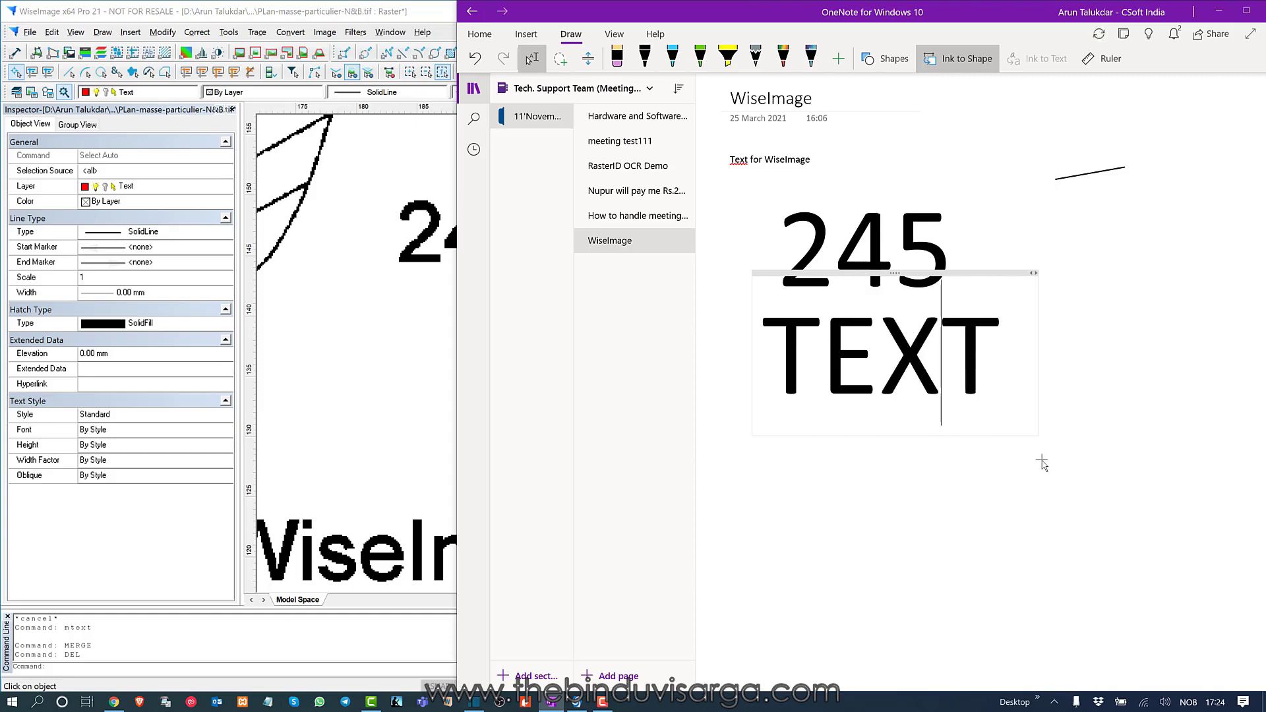
{"action": "key", "text": "ctrl+a"}
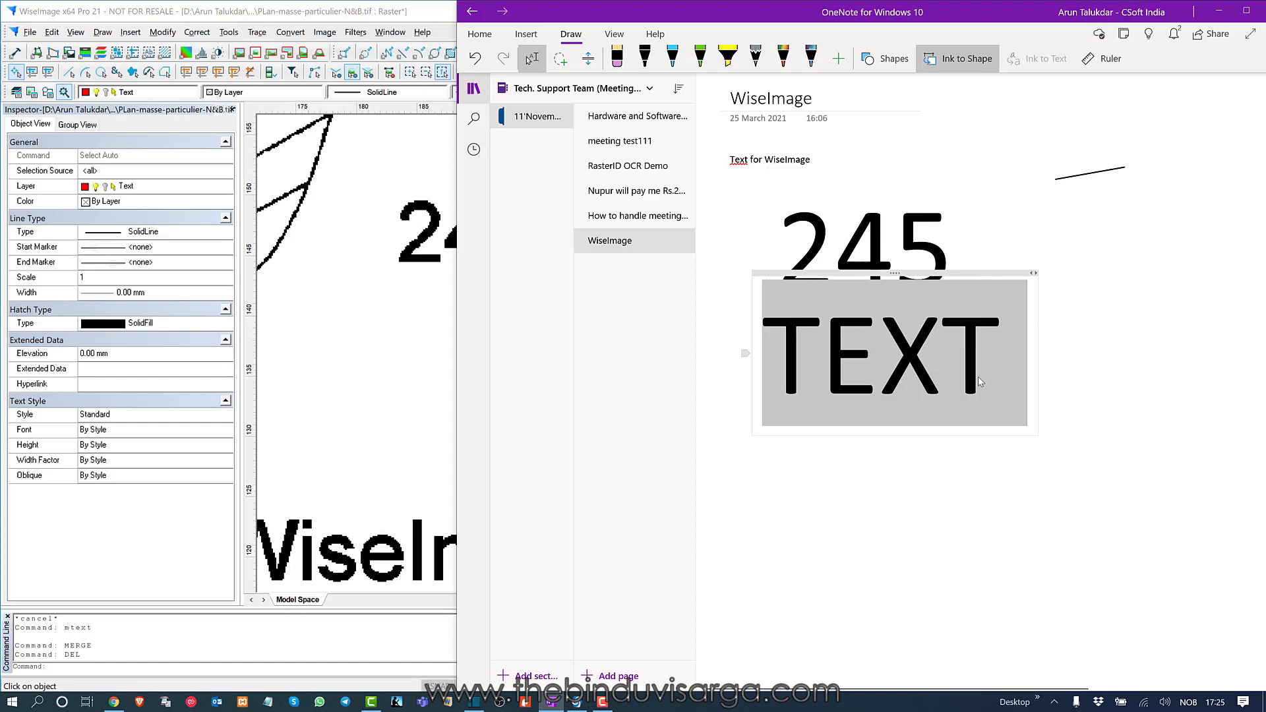
Switch to WiseImage and place TEXT as multiline text beside the upper end of the dashed boundary line.
{"action": "left_click", "coordinate": [335, 296]}
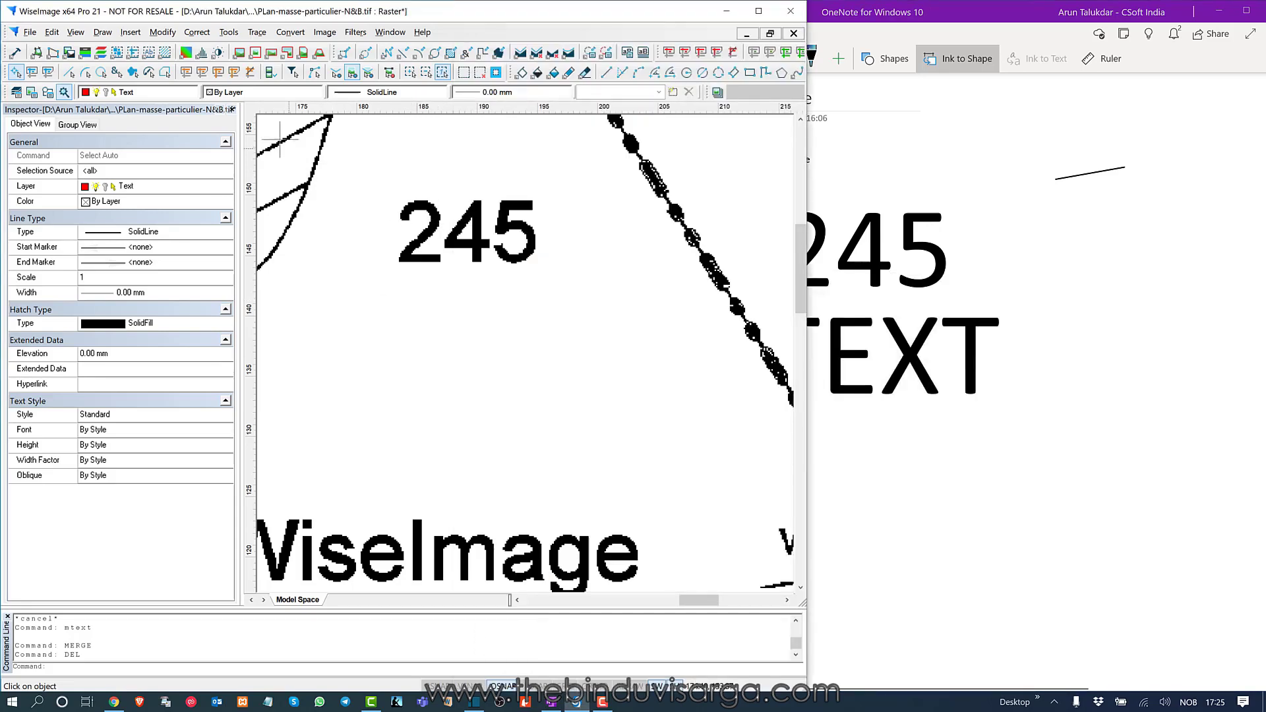
{"action": "left_click", "coordinate": [107, 34]}
{"action": "left_click", "coordinate": [116, 241]}
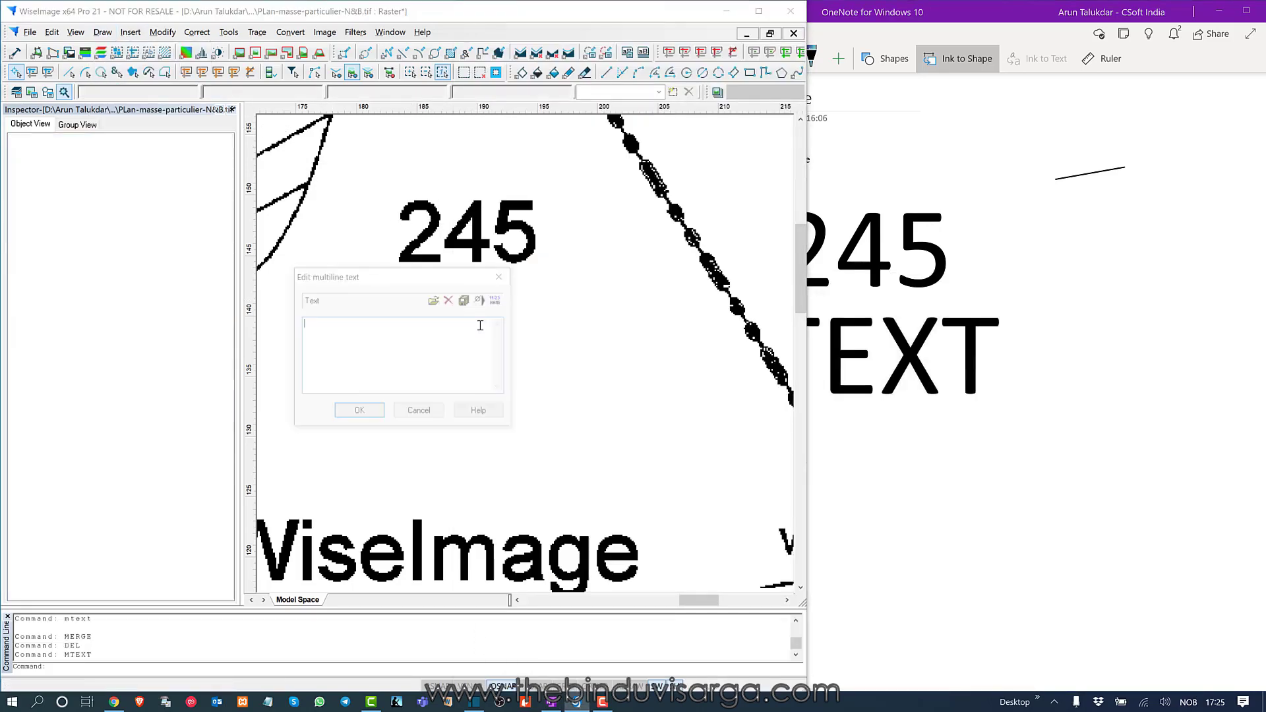
{"action": "type", "text": "TEXT"}
{"action": "key", "text": "Return"}
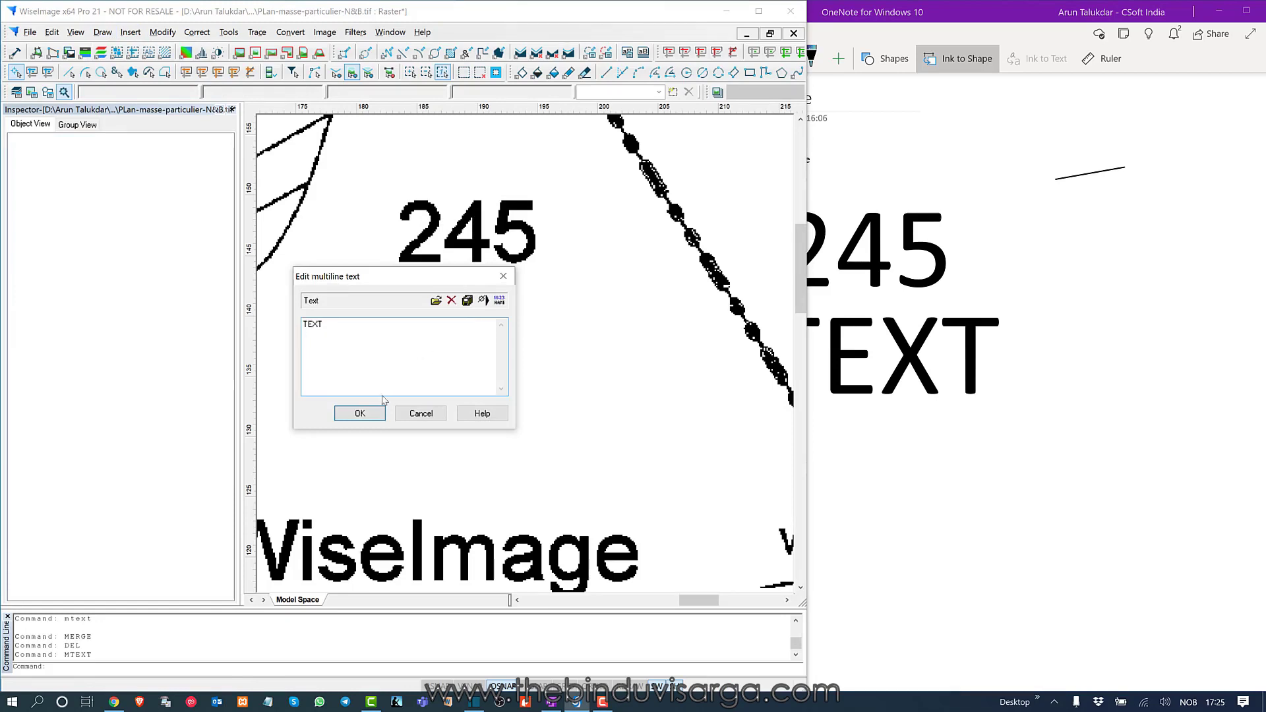
{"action": "left_click", "coordinate": [359, 414]}
{"action": "scroll", "coordinate": [355, 414], "scroll_direction": "down", "scroll_amount": 2}
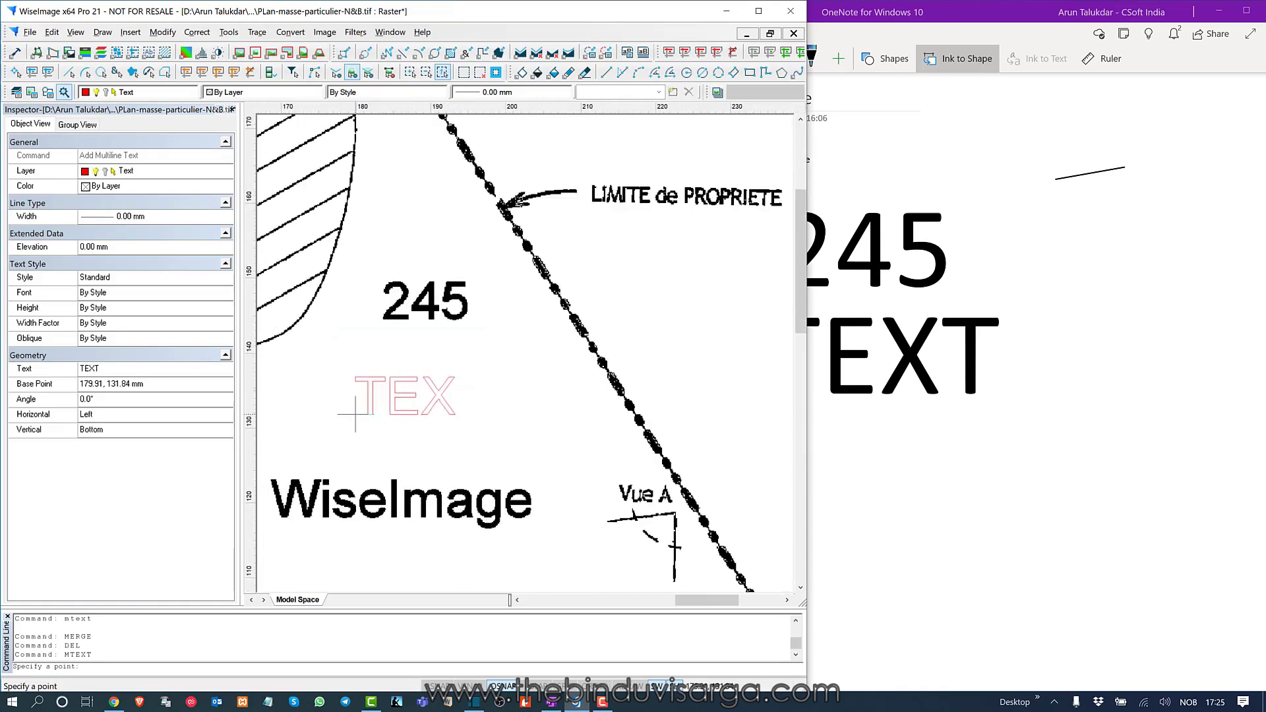
{"action": "scroll", "coordinate": [396, 488], "scroll_direction": "up", "scroll_amount": 1}
{"action": "middle_click_drag", "start_coordinate": [397, 488], "coordinate": [384, 503]}
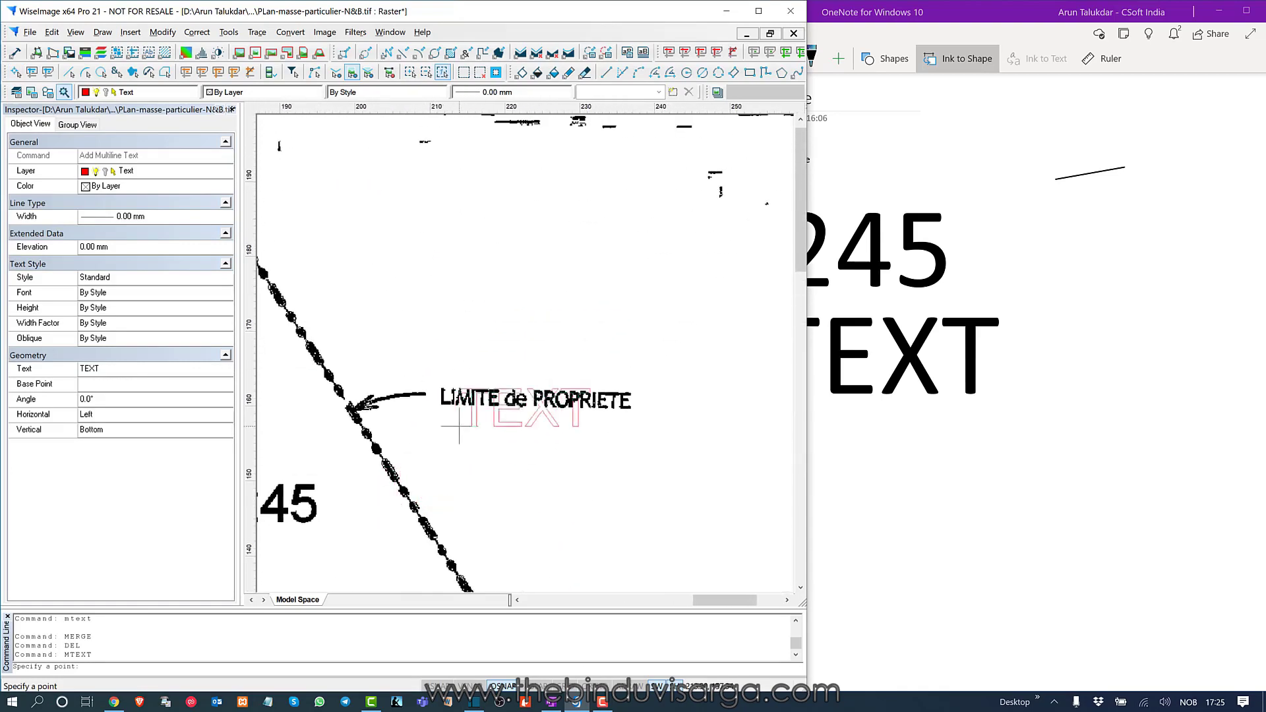
{"action": "scroll", "coordinate": [566, 336], "scroll_direction": "down", "scroll_amount": 1}
{"action": "middle_click_drag", "start_coordinate": [417, 344], "coordinate": [520, 365]}
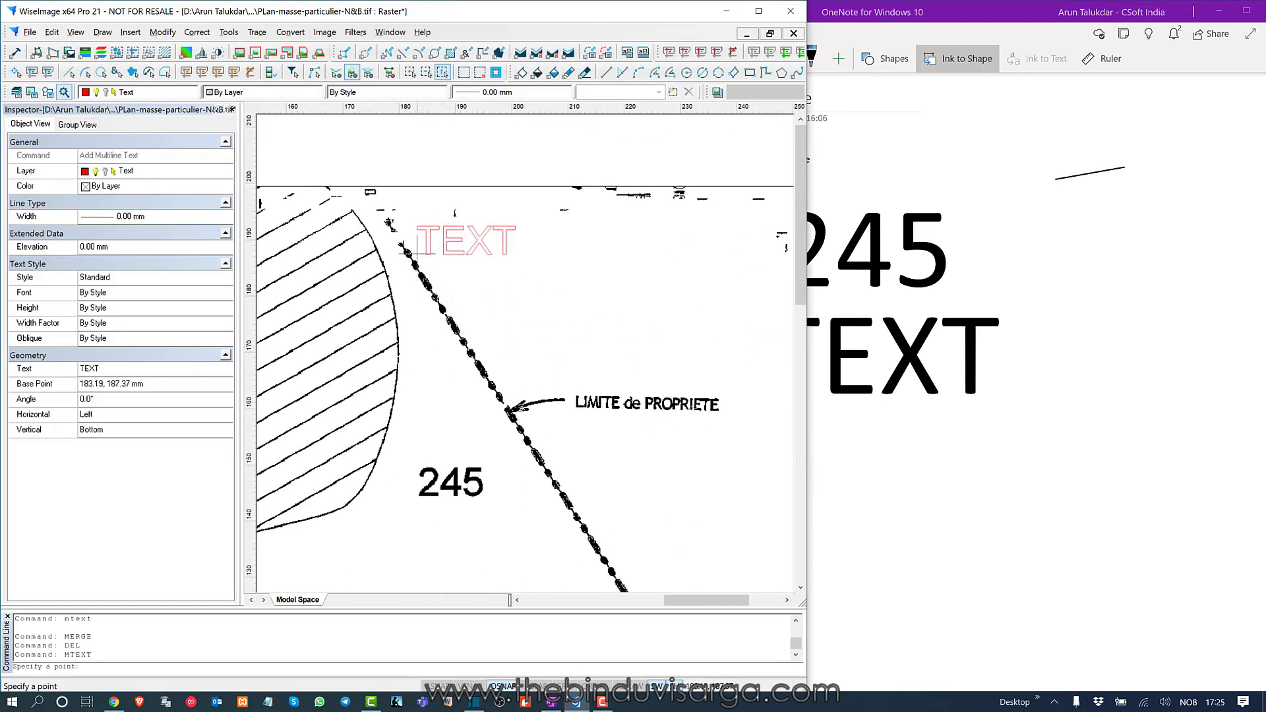
{"action": "left_click", "coordinate": [407, 245]}
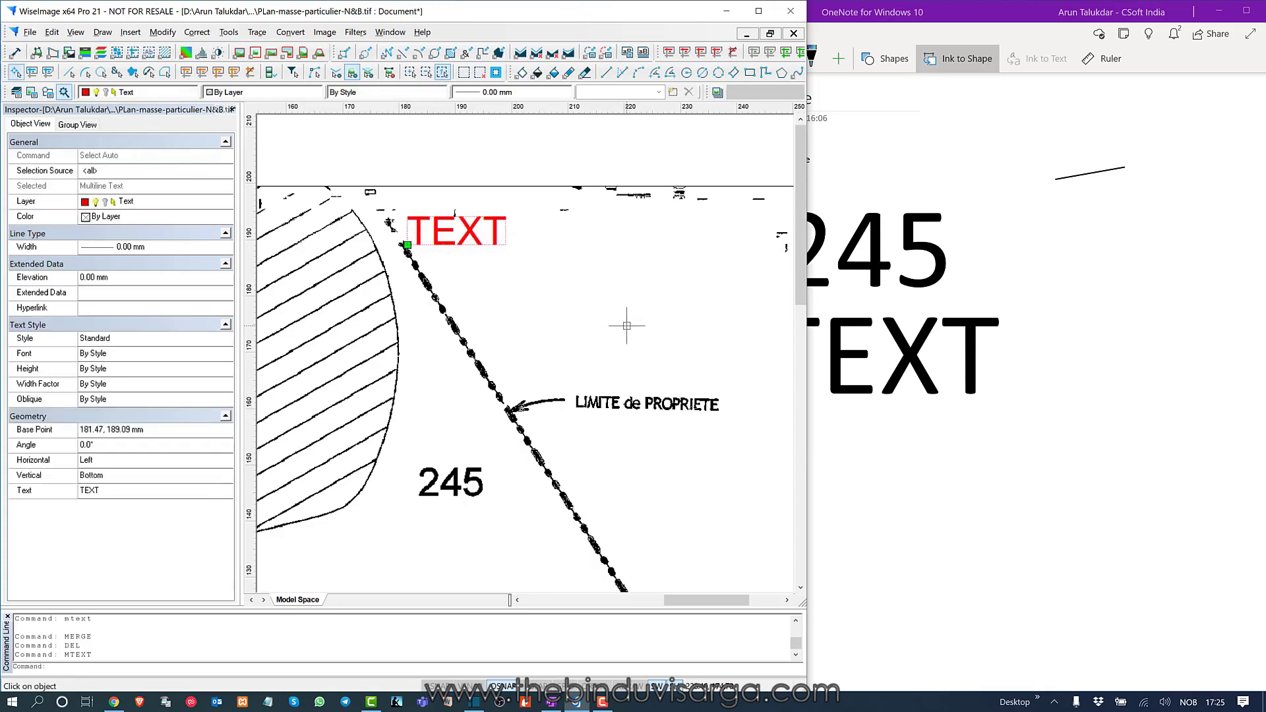
Merge the selected TEXT object into the raster image and save the file.
{"action": "type", "text": "merge"}
{"action": "key", "text": "Return"}
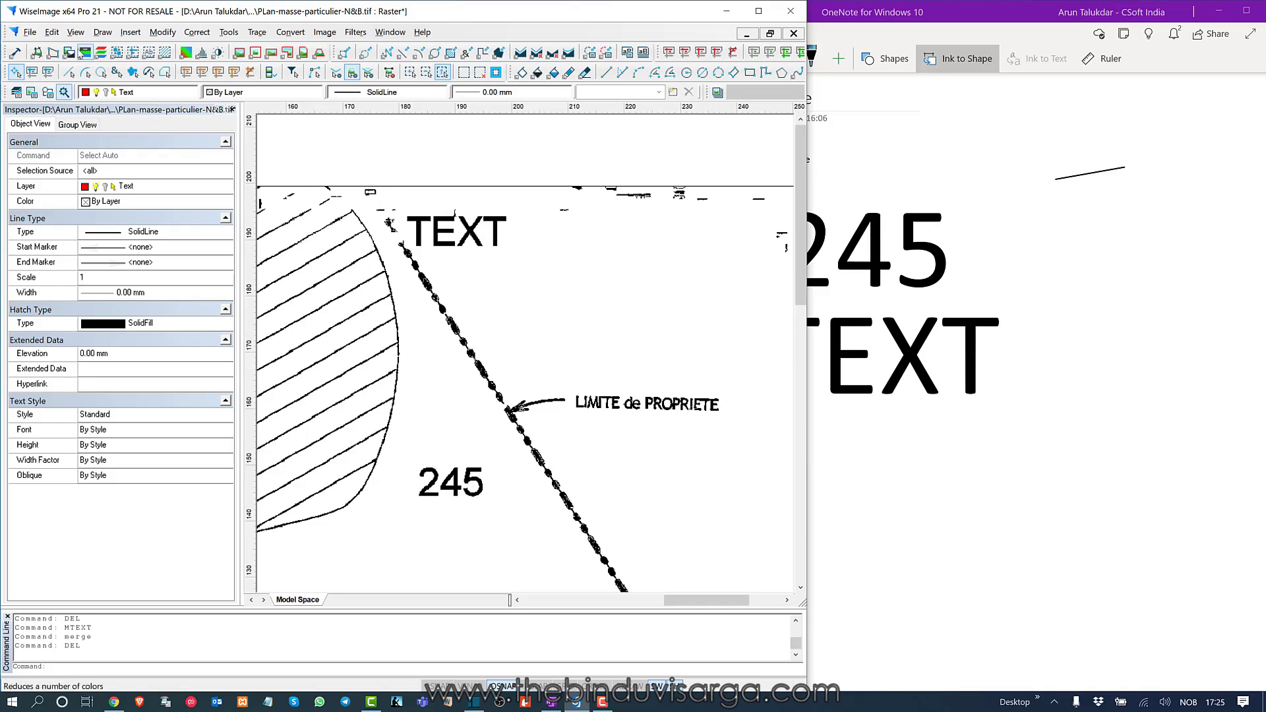
{"action": "left_click", "coordinate": [30, 32]}
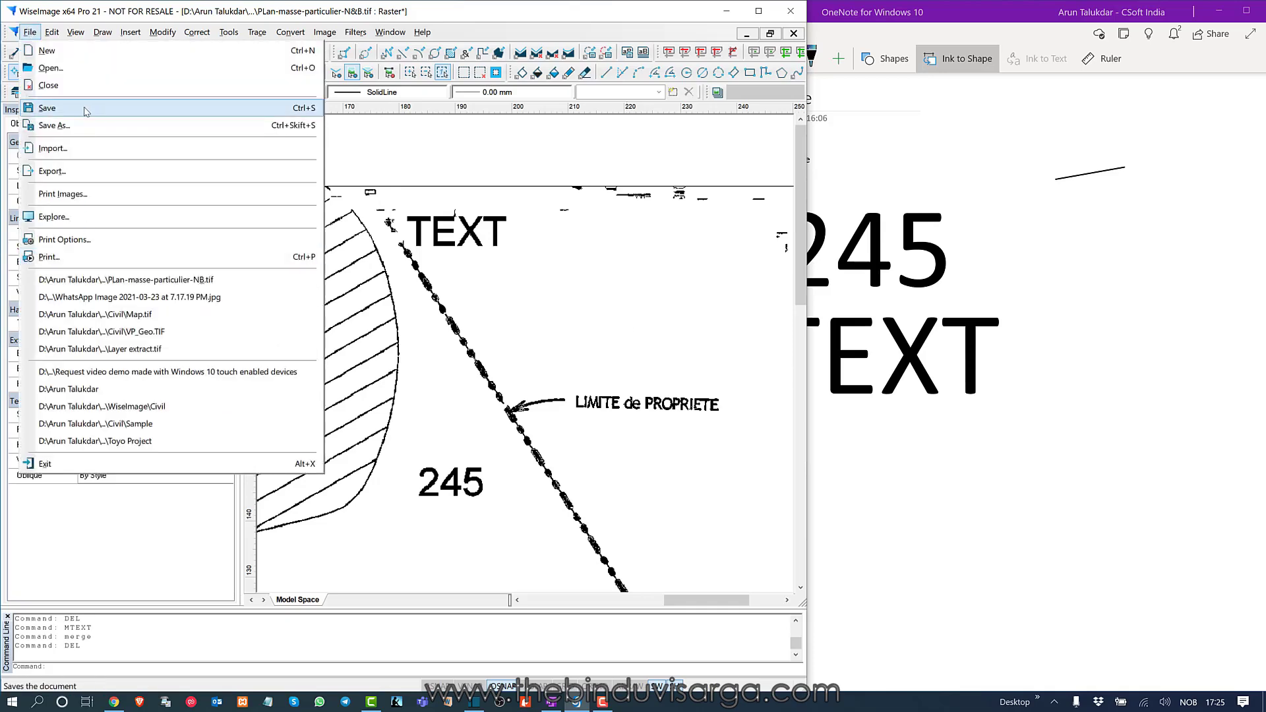
{"action": "left_click", "coordinate": [84, 109]}
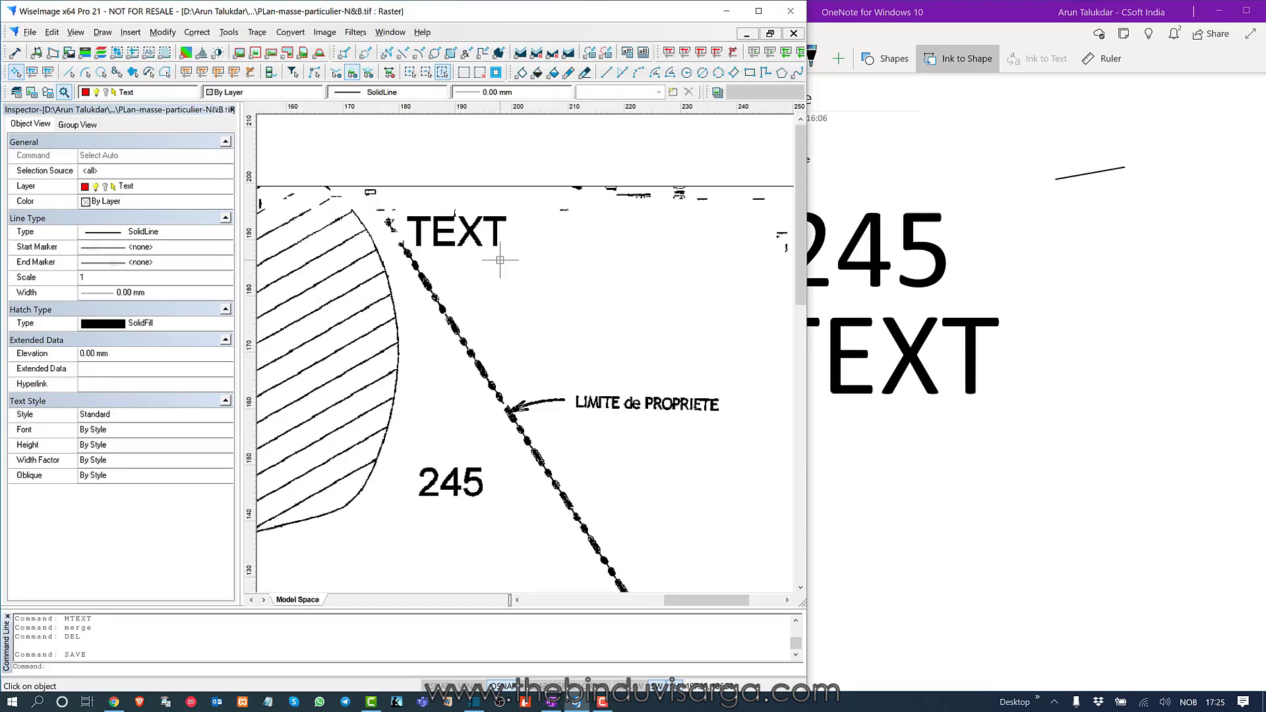
Examine the file formats available for saving the plan under a new name, and leave without replacing PLan-masse-particulier-N&B.tif.
{"action": "left_click", "coordinate": [30, 32]}
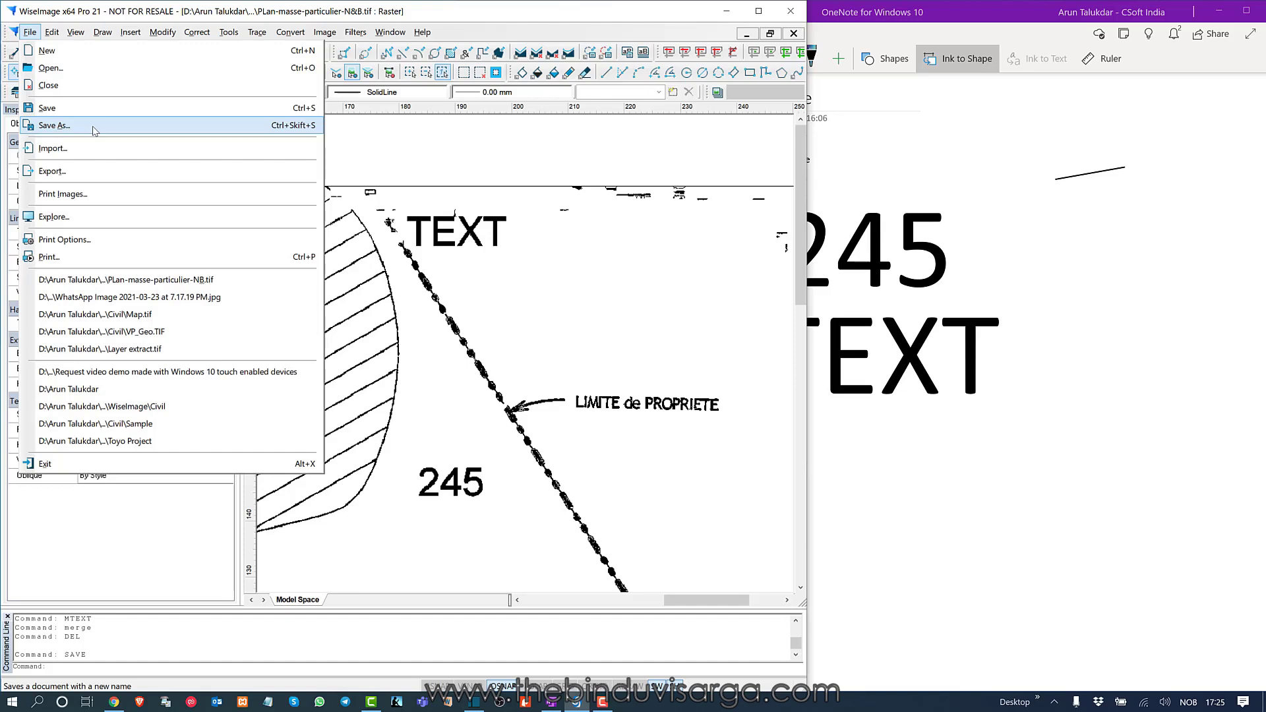
{"action": "left_click", "coordinate": [93, 131]}
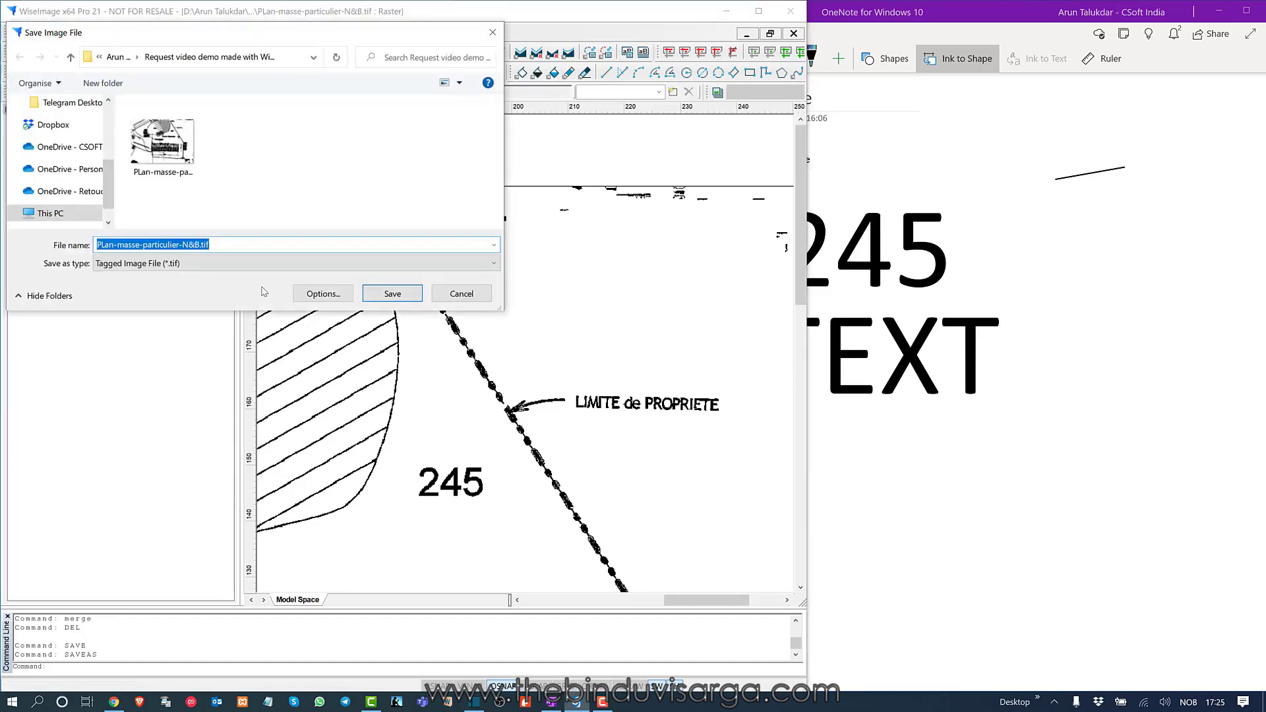
{"action": "left_click", "coordinate": [234, 264]}
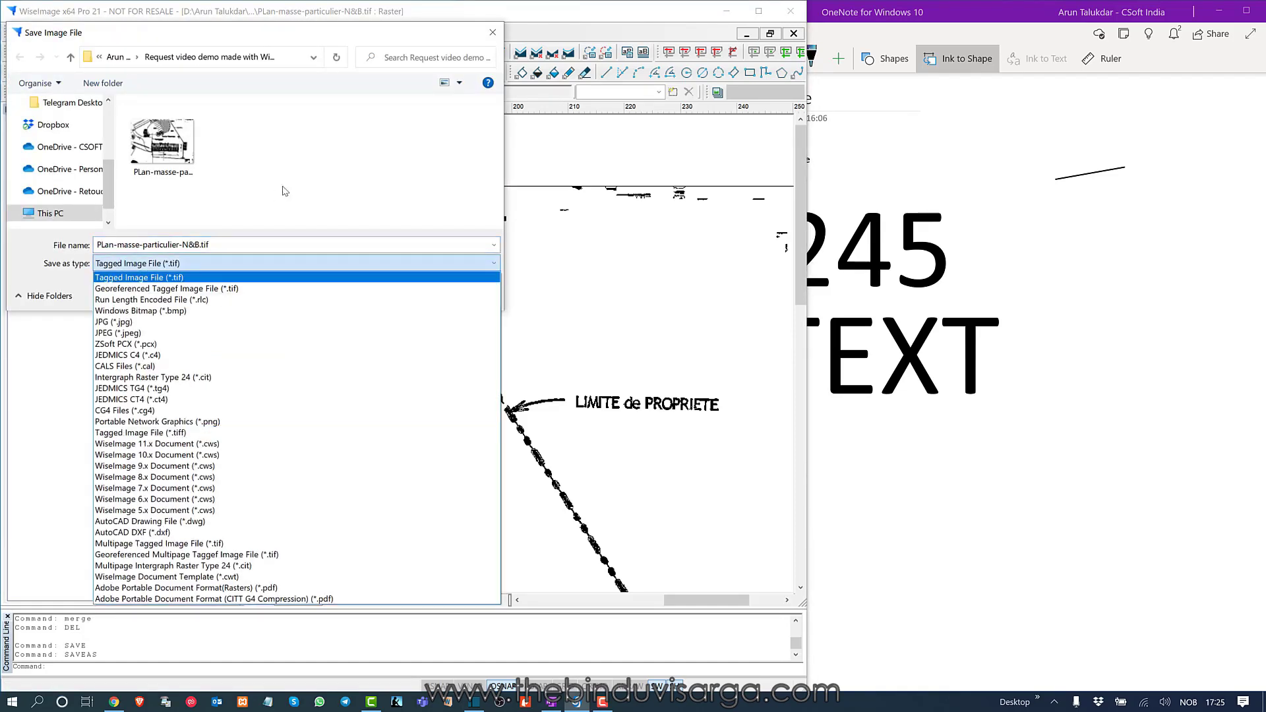
{"action": "left_click", "coordinate": [285, 192]}
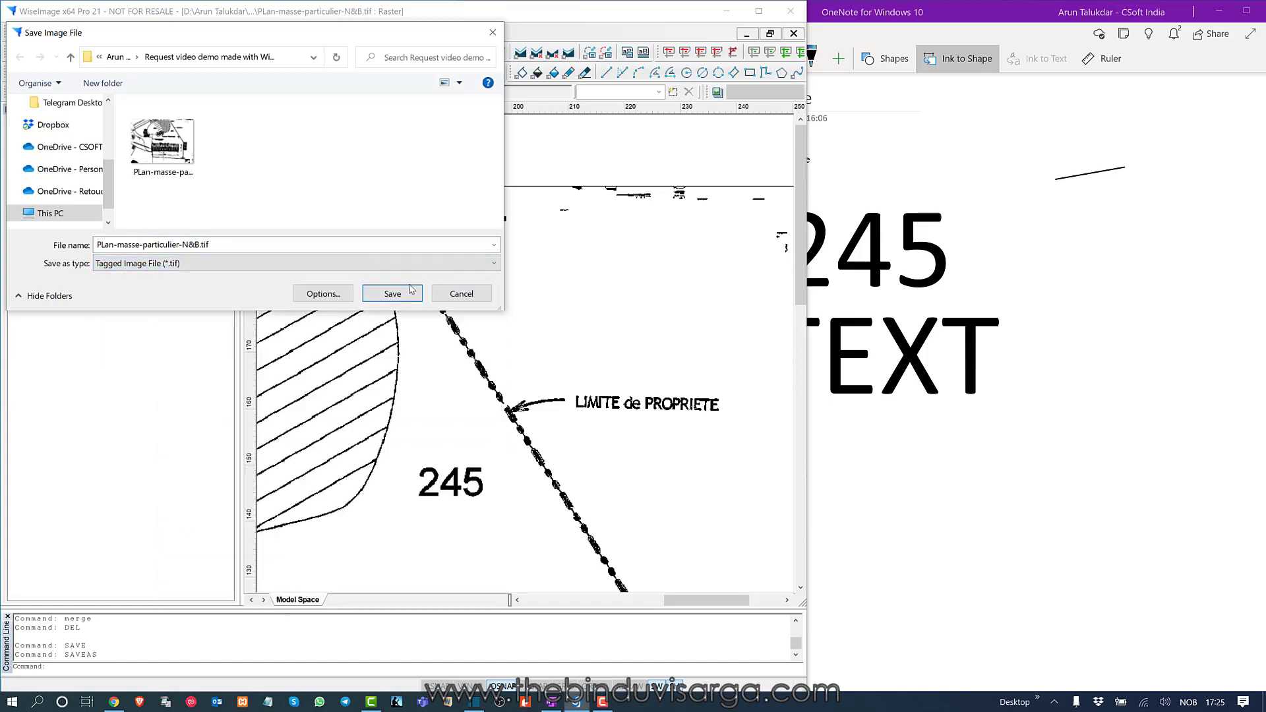
{"action": "left_click", "coordinate": [399, 294]}
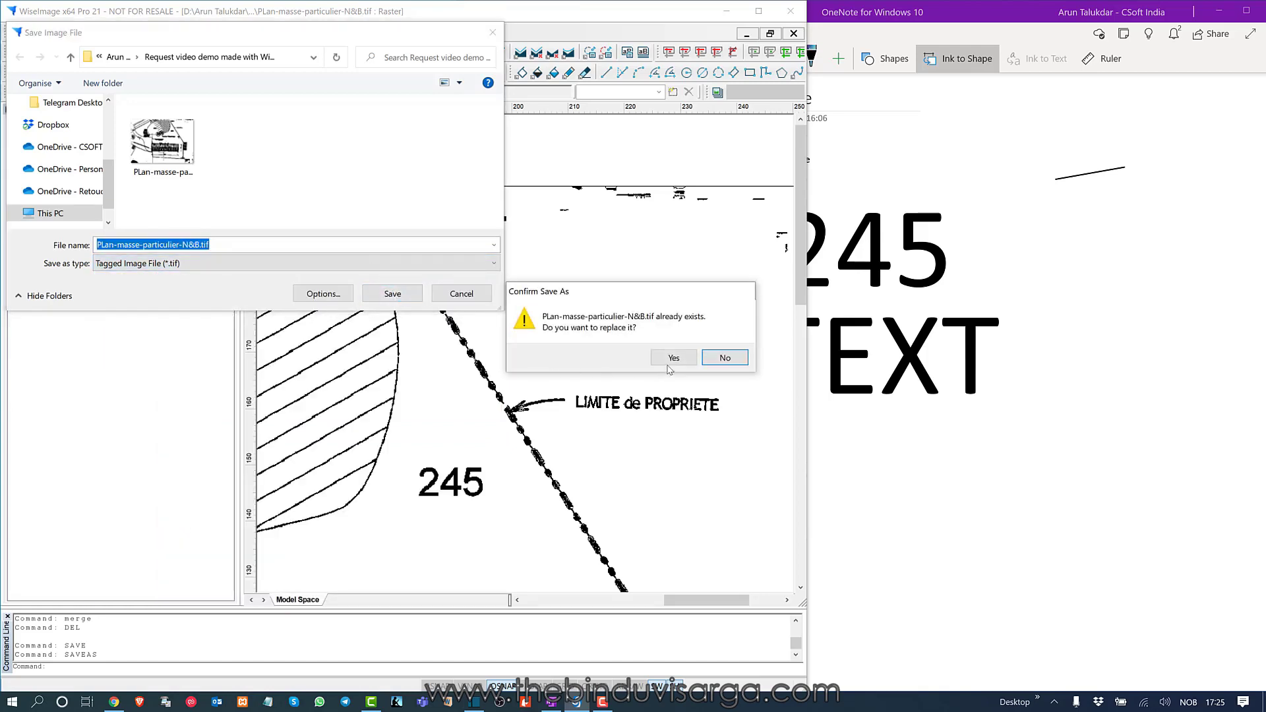
{"action": "left_click", "coordinate": [723, 358]}
{"action": "left_click", "coordinate": [463, 294]}
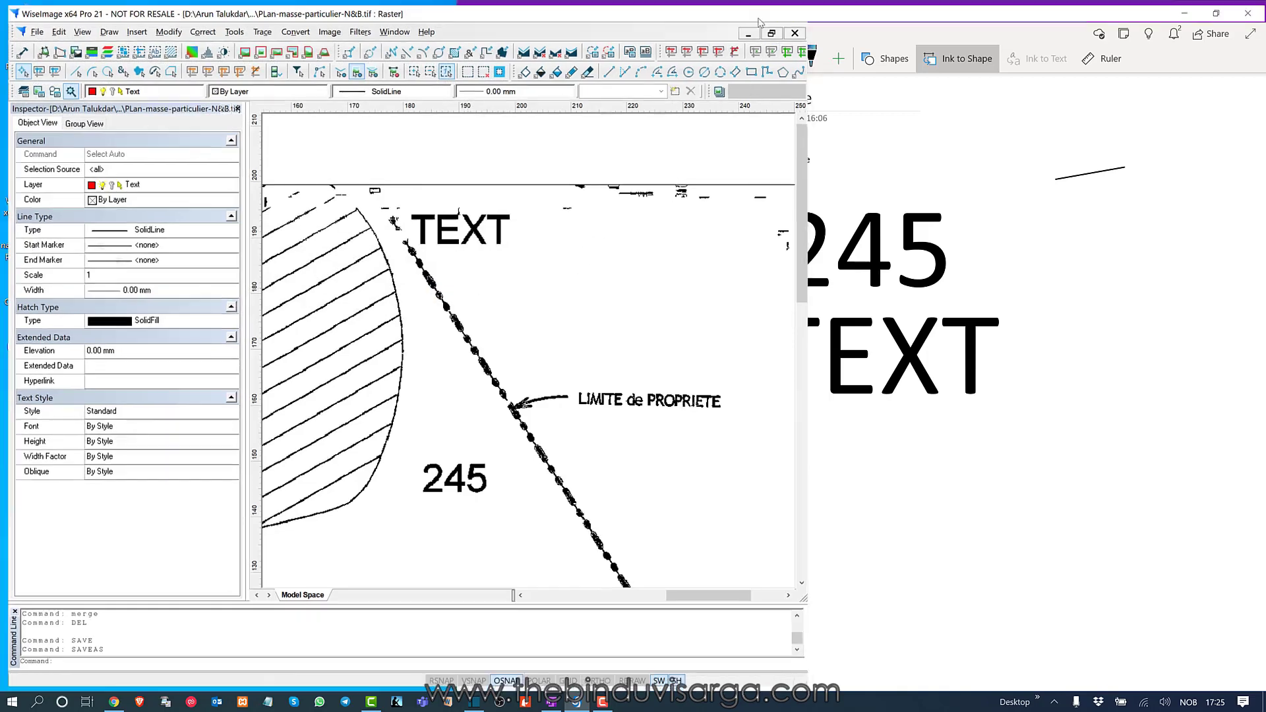
Maximize the application window and zoom to all to view the entire site plan with its merged texts.
{"action": "left_click", "coordinate": [758, 10]}
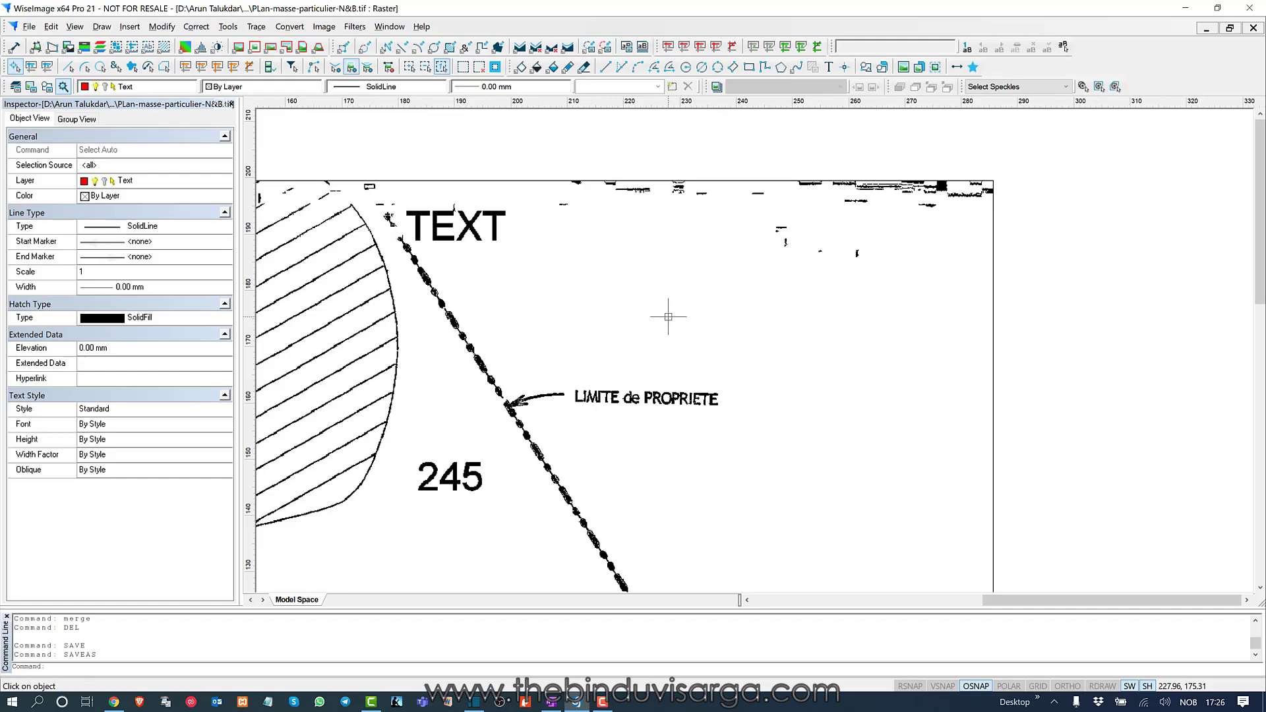
{"action": "scroll", "coordinate": [668, 316], "scroll_direction": "down", "scroll_amount": 1}
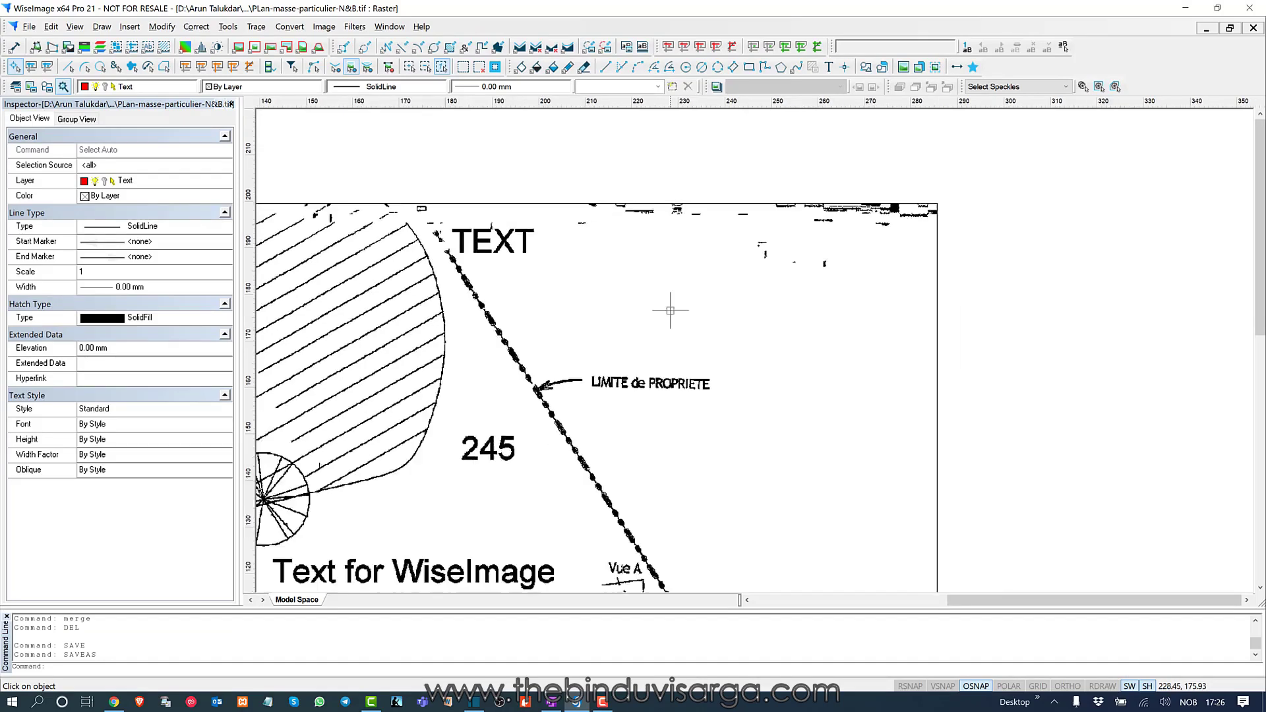
{"action": "scroll", "coordinate": [673, 356], "scroll_direction": "down", "scroll_amount": 1}
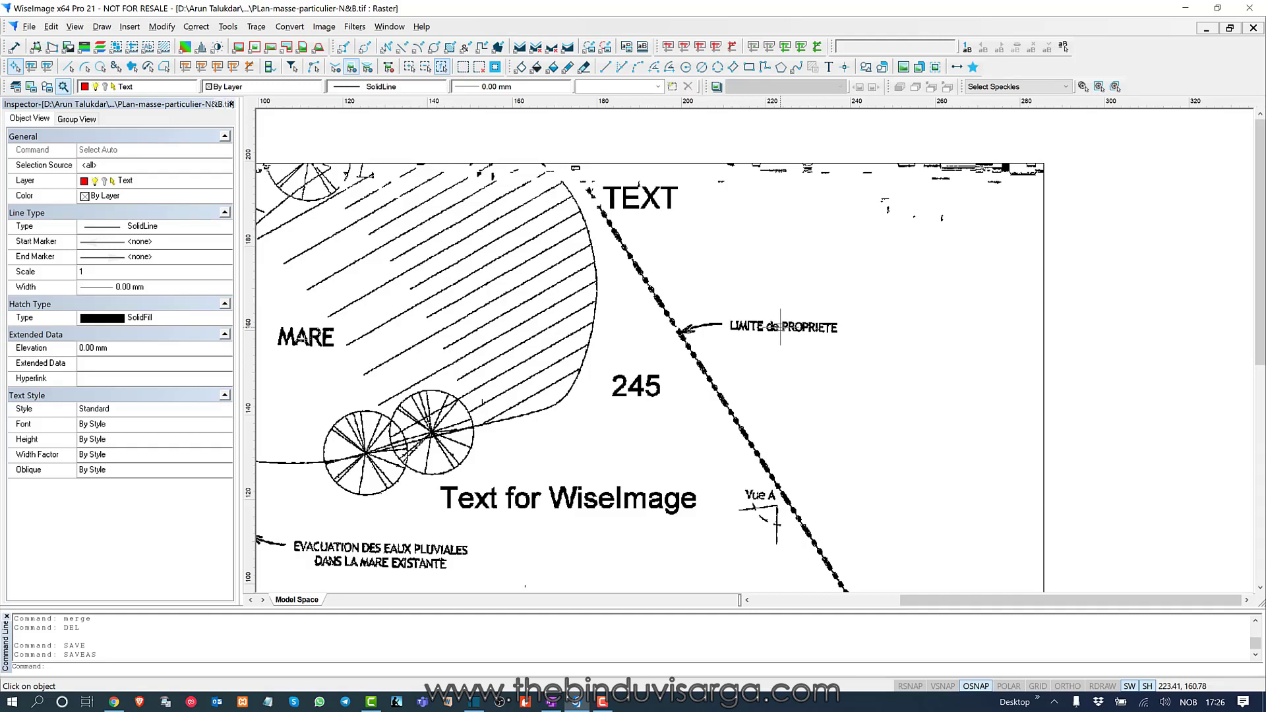
{"action": "type", "text": "x"}
{"action": "key", "text": "Return"}
{"action": "type", "text": "e"}
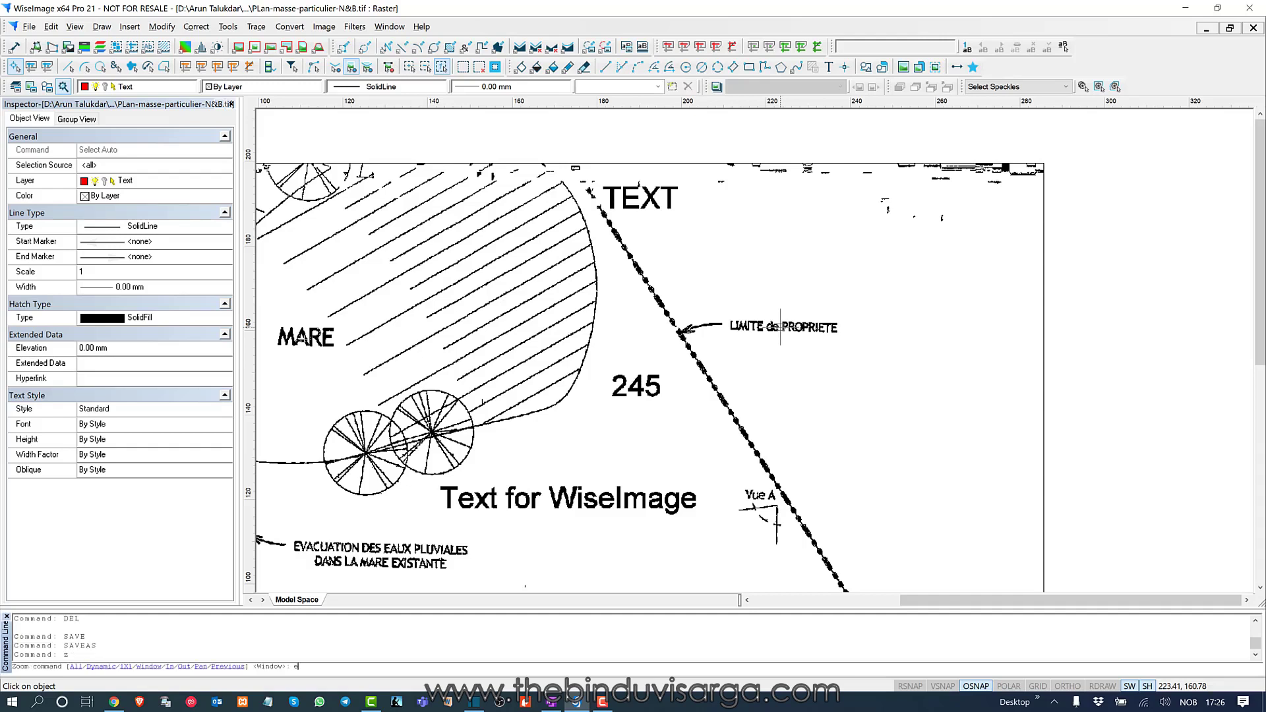
{"action": "key", "text": "Return"}
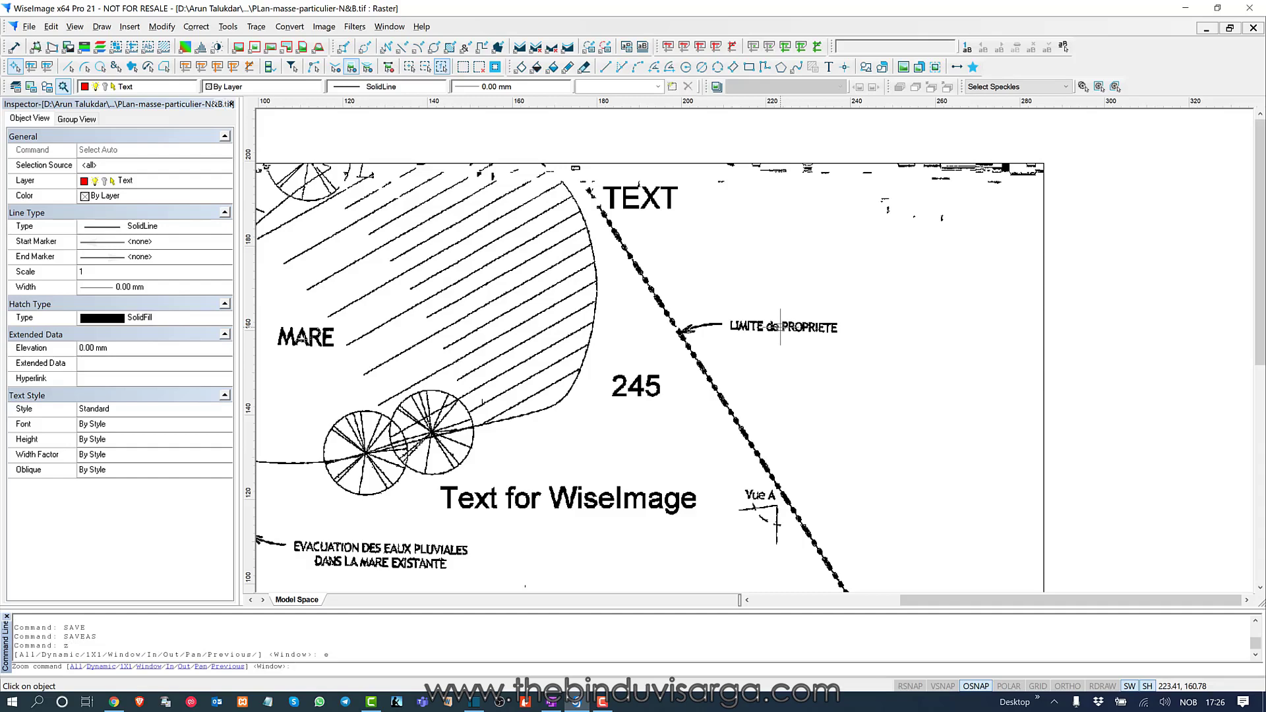
{"action": "type", "text": "a"}
{"action": "key", "text": "Return"}
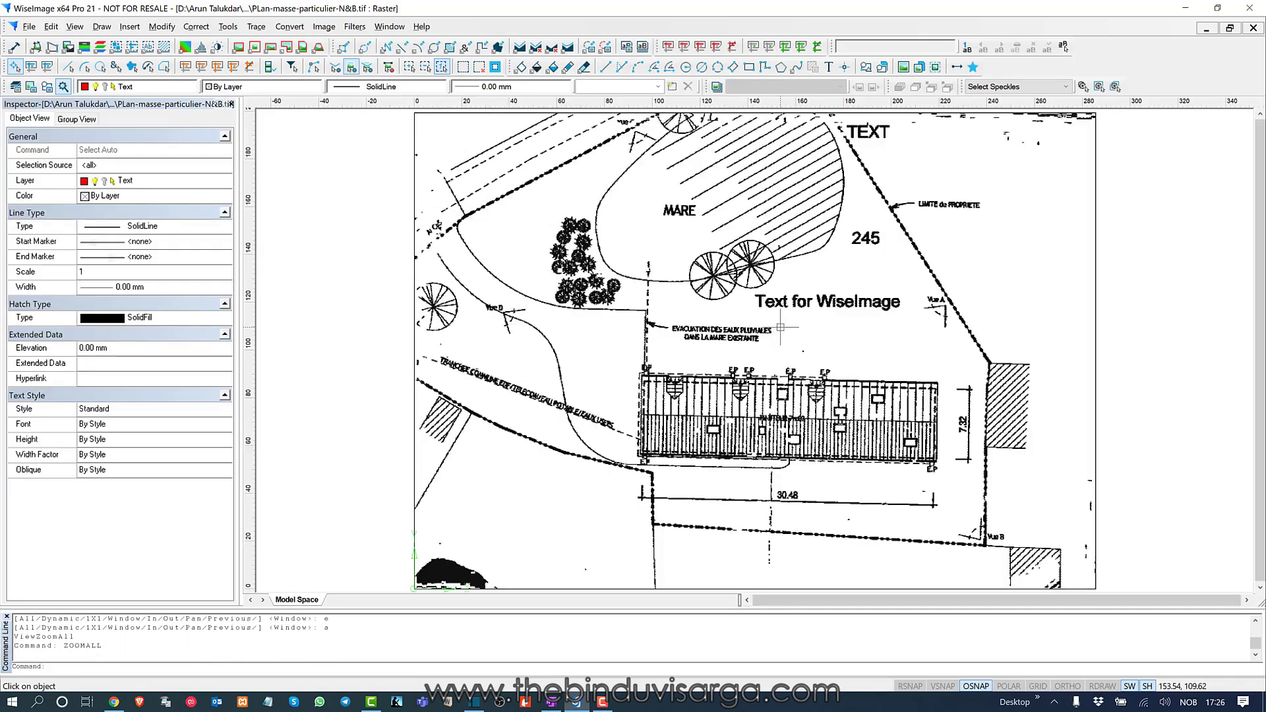